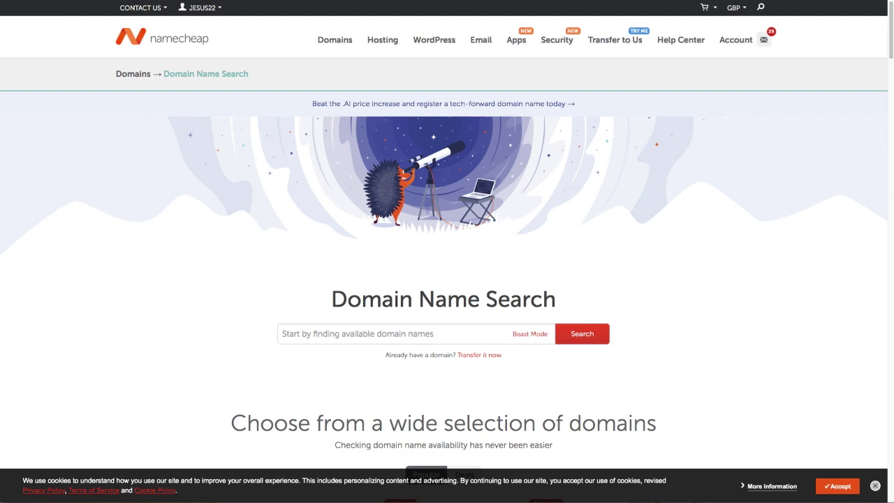
Accept the site's cookies and search for available domain names with the keyword heartfelt
click(833, 485)
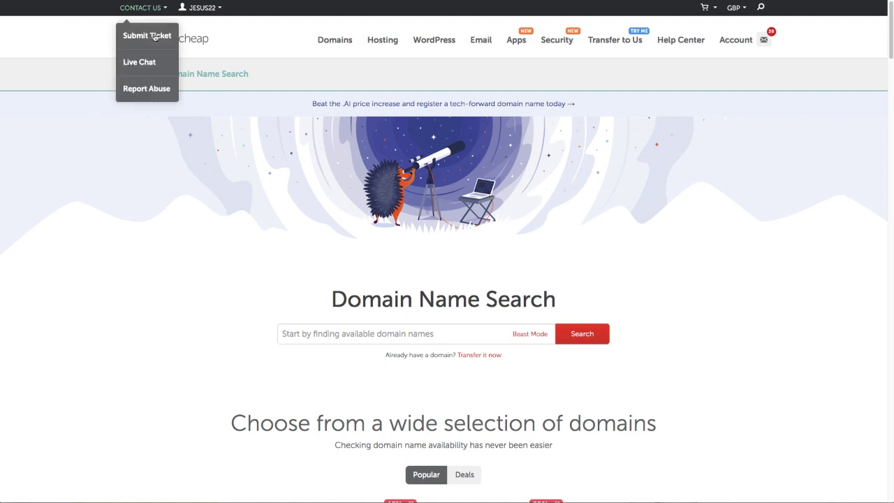
mouse_move(326, 39)
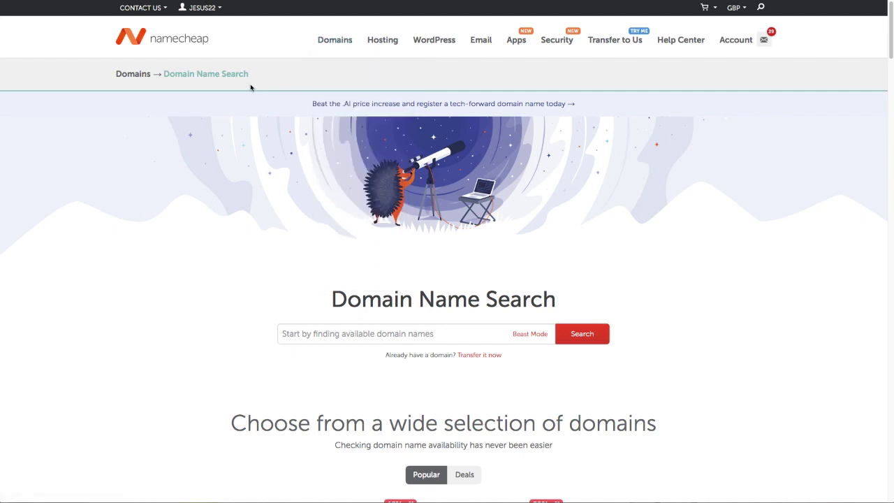
click(359, 332)
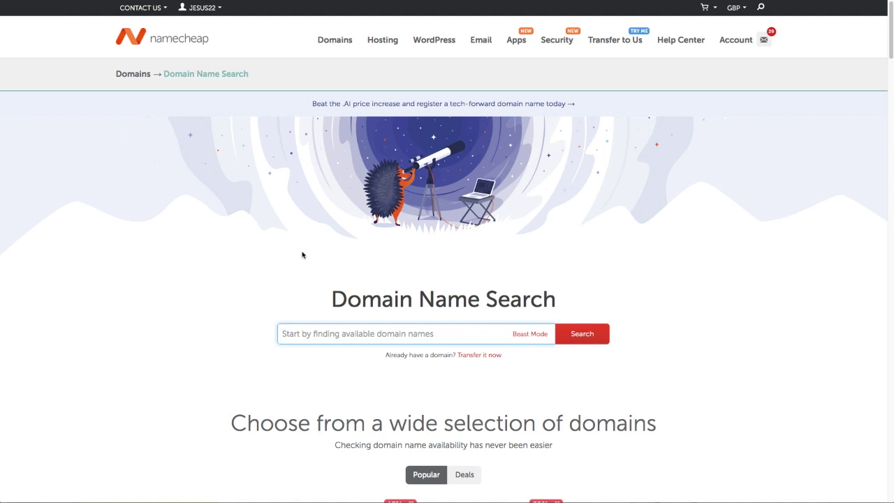
text(heartfelt)
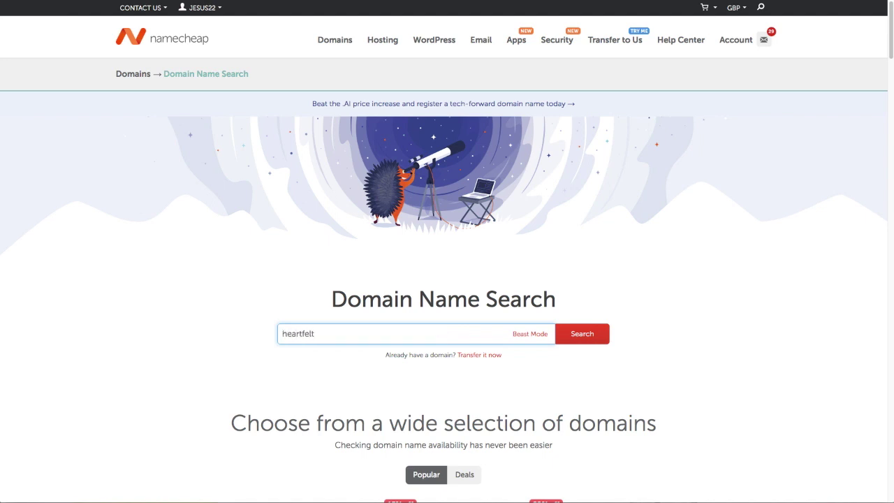
click(586, 341)
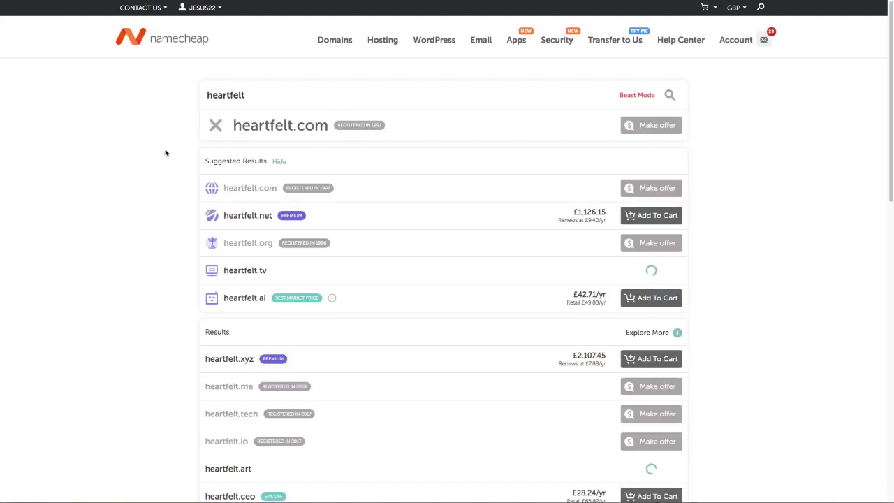
Look through the heartfelt domain results and extend the search term to heartfeltjewels
mouse_move(359, 125)
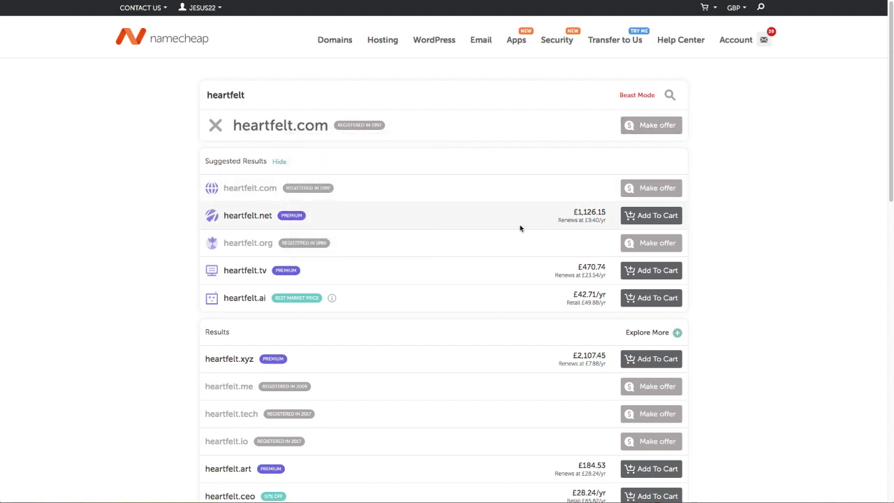
scroll(185, 265, down, 3)
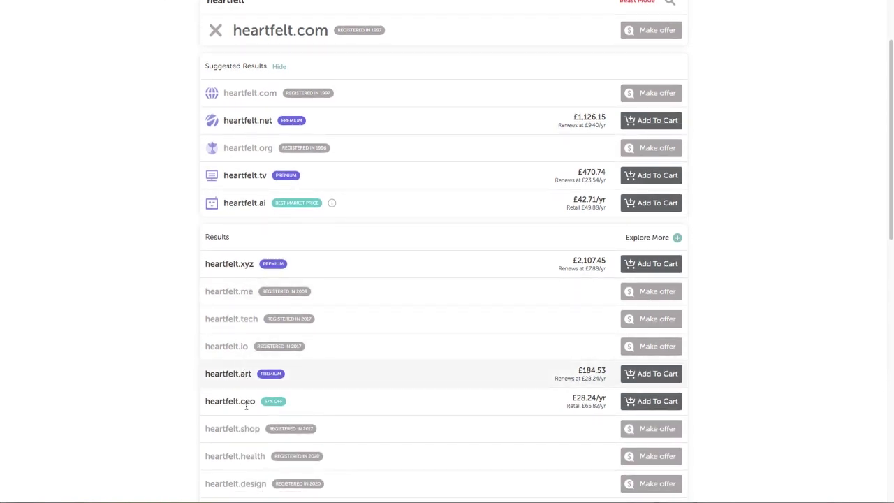
scroll(380, 323, down, 8)
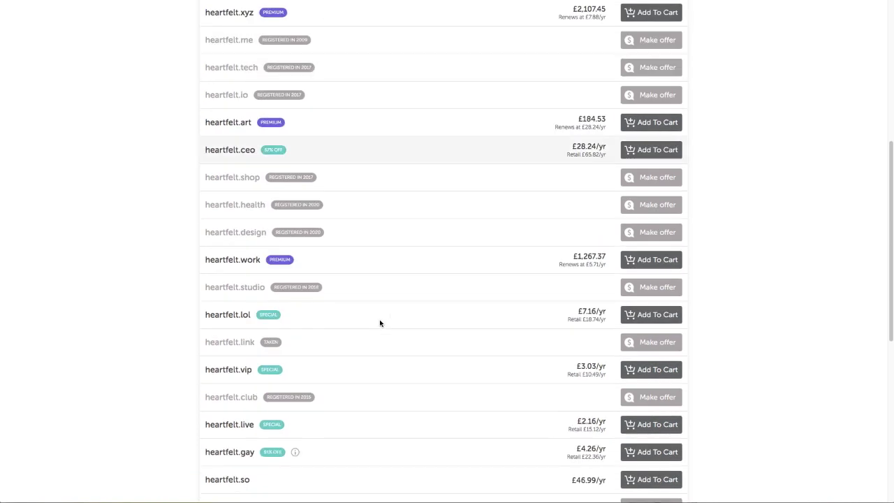
scroll(379, 321, up, 11)
click(259, 94)
text(jewl)
key(BackSpace)
text(el)
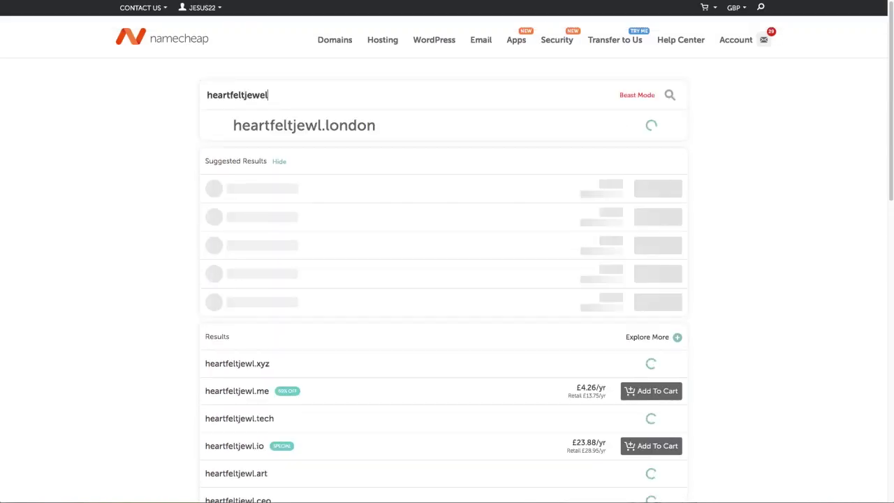
text(s)
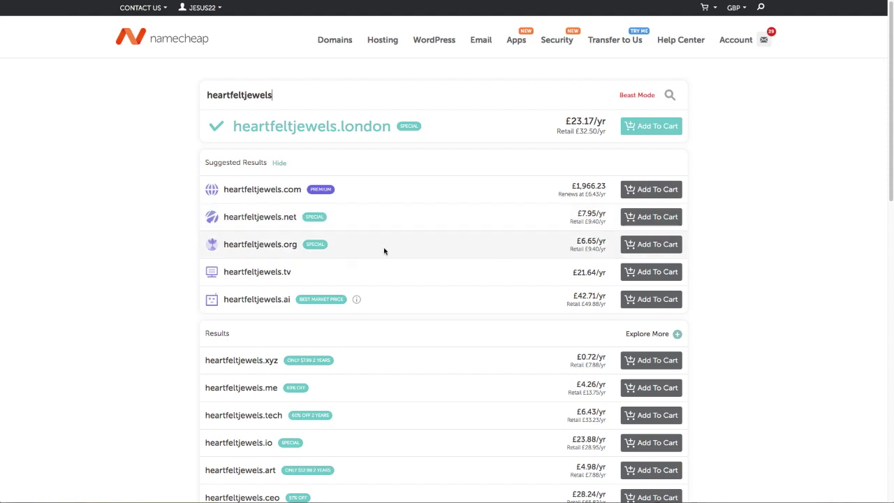
Examine the available heartfeltjewels domain extensions, their prices and the premium and discount labels
scroll(183, 249, down, 2)
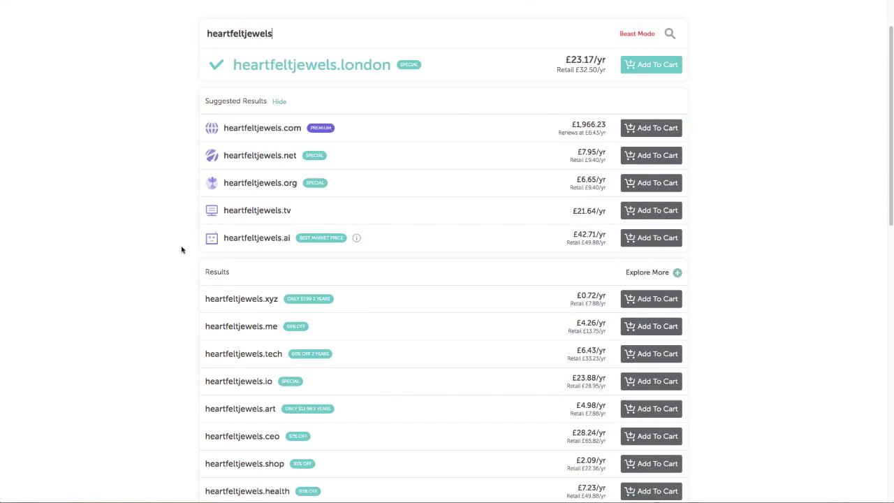
scroll(190, 249, down, 2)
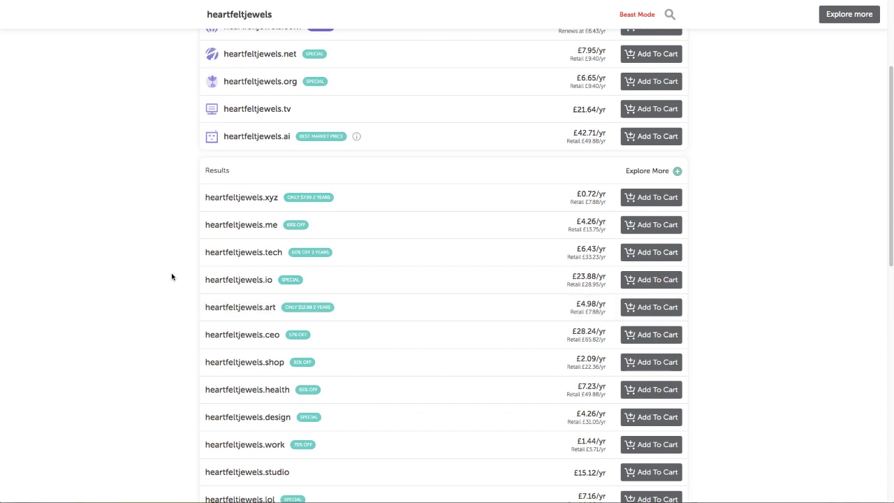
scroll(171, 276, up, 2)
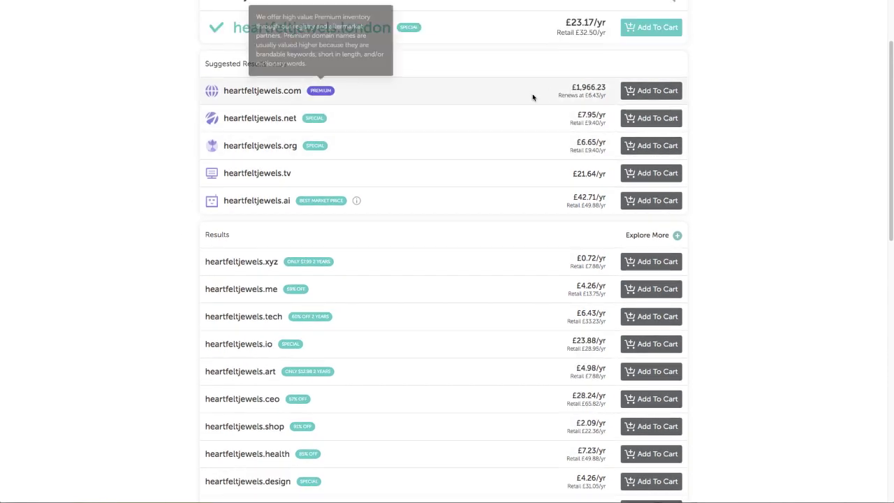
scroll(207, 299, down, 5)
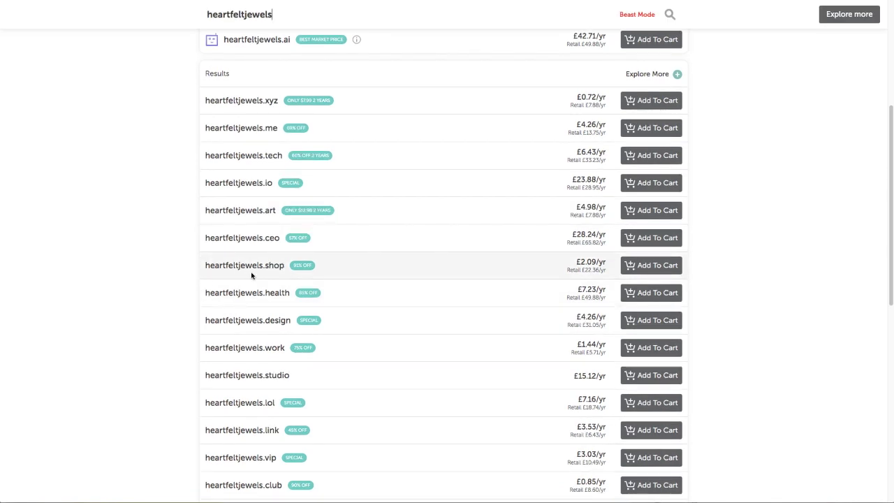
scroll(207, 281, down, 2)
scroll(208, 286, down, 1)
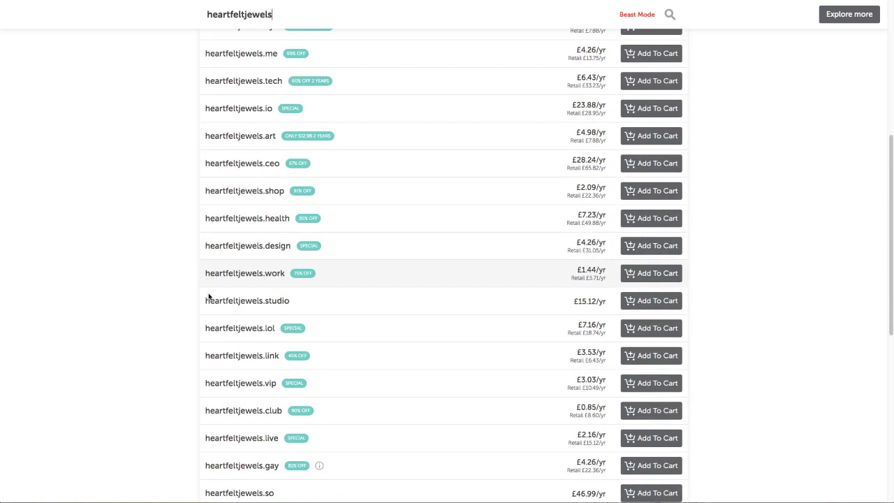
scroll(377, 335, down, 1)
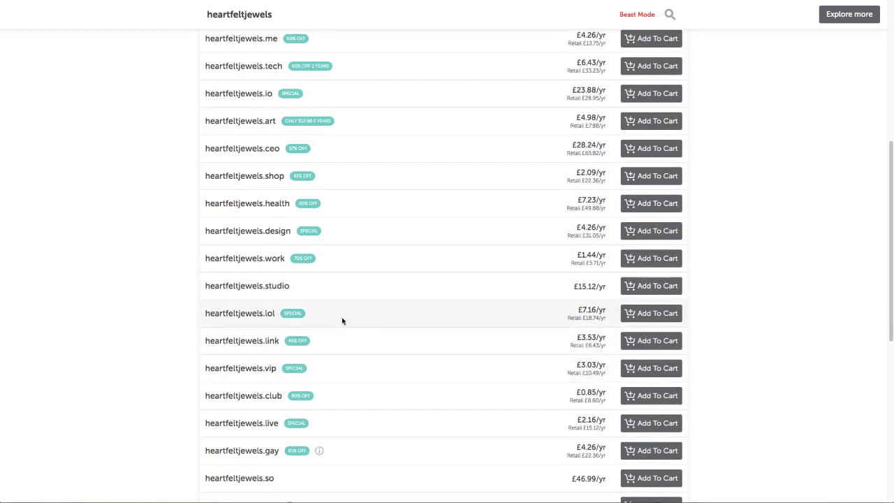
scroll(228, 398, down, 3)
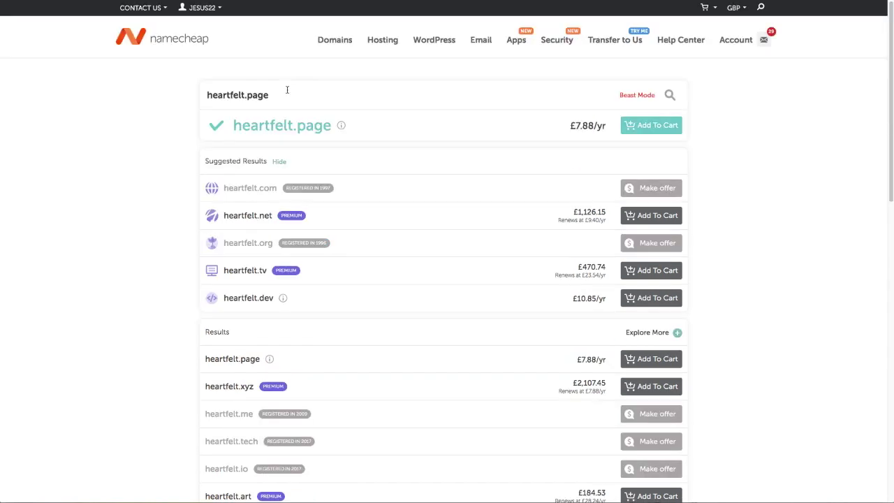
Change the domain search term to heartfeltjewelz
key(BackSpace)
key(BackSpace)
key(BackSpace)
key(BackSpace)
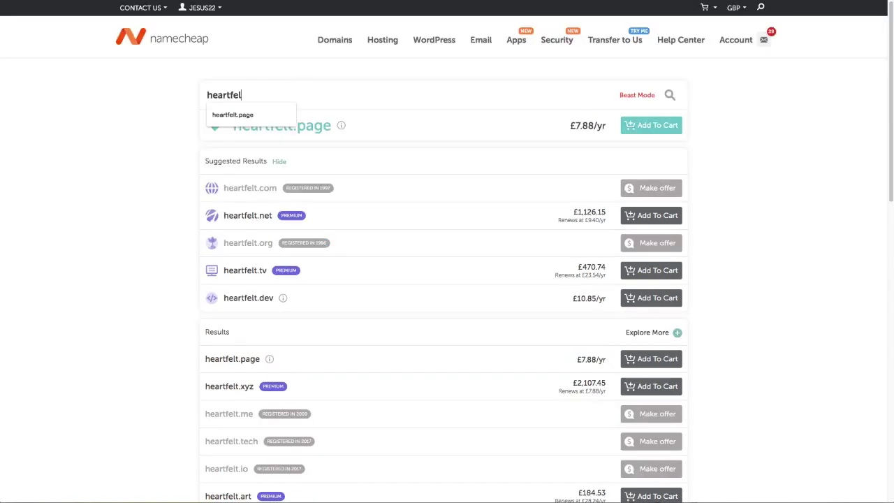
text(t)
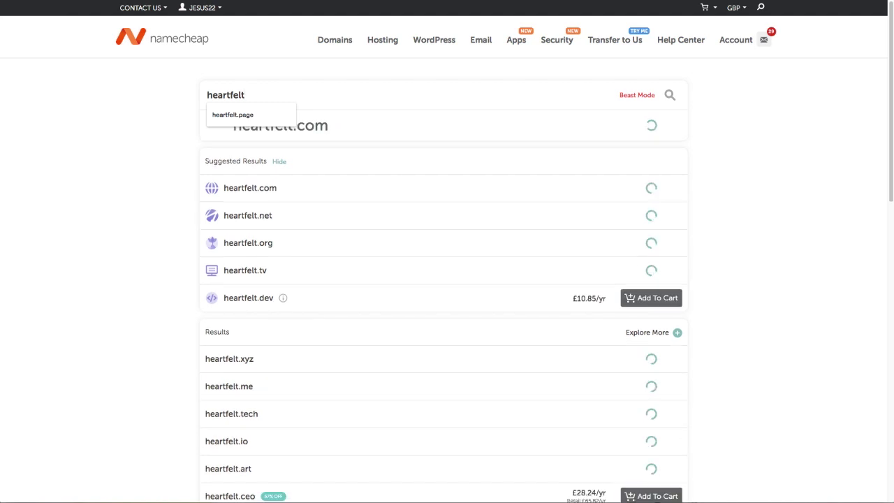
text(jewlez)
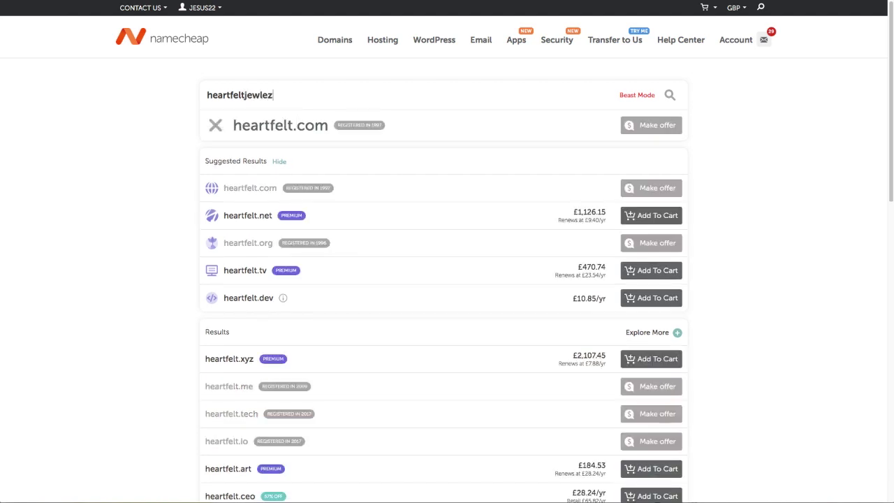
key(BackSpace)
key(BackSpace)
key(BackSpace)
text(elz)
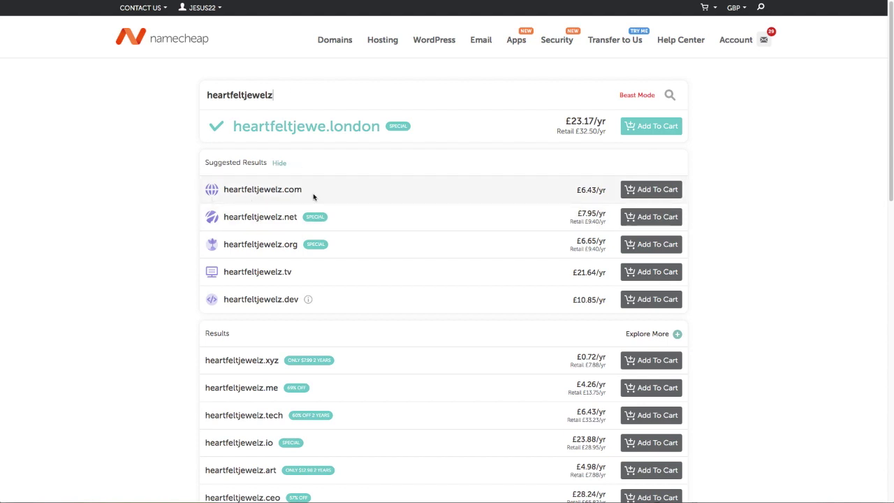
Add heartfeltjewelz.com with a one-year registration to the cart and proceed to checkout
click(656, 189)
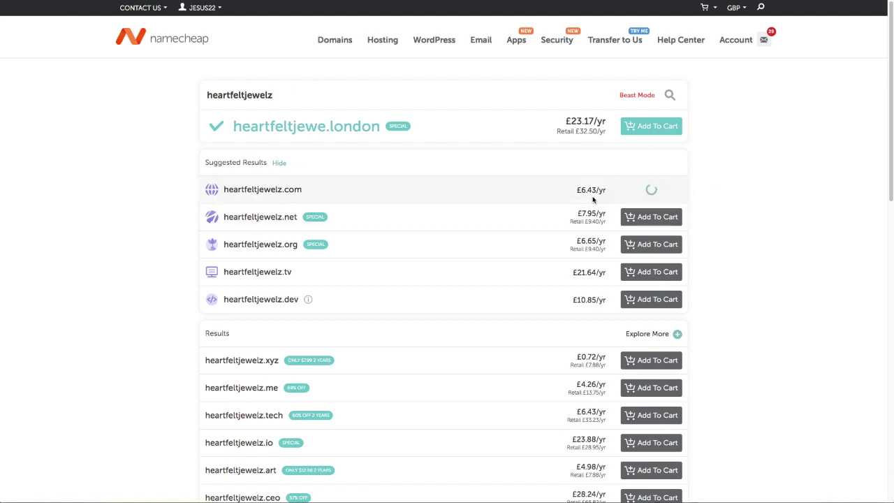
click(843, 63)
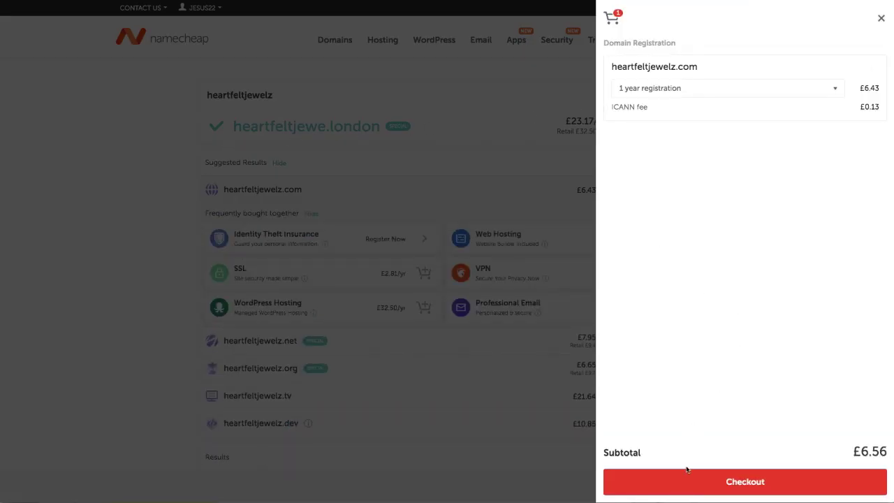
click(749, 482)
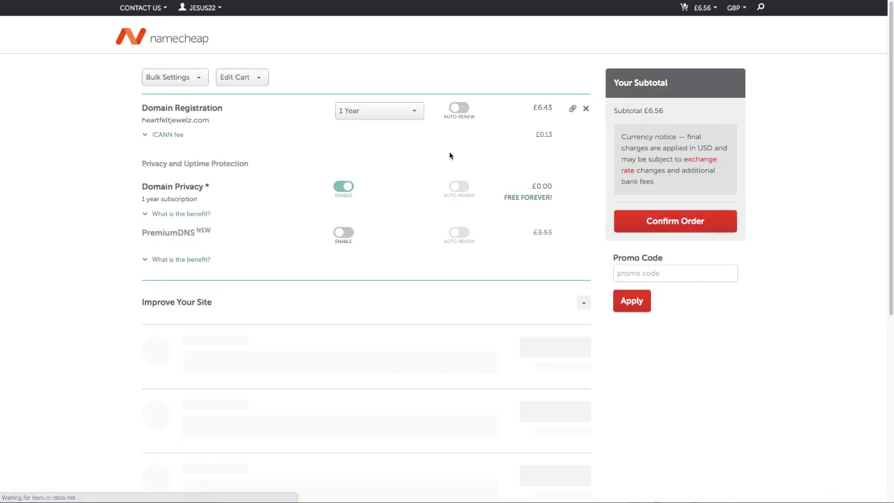
Confirm the domain order and pay for it with the PayPal balance
click(617, 216)
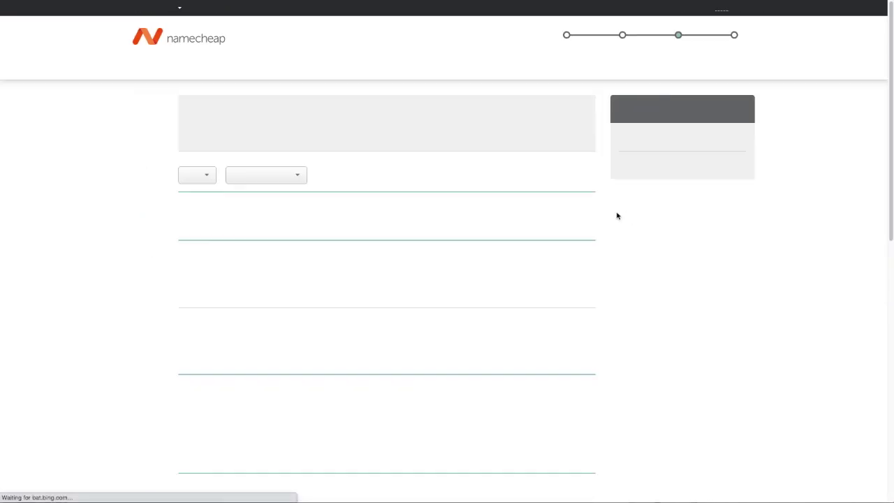
click(681, 166)
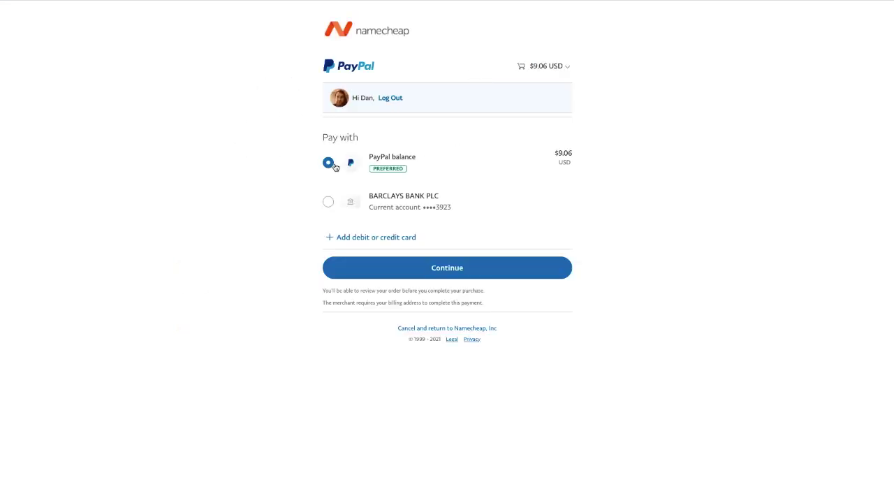
click(432, 270)
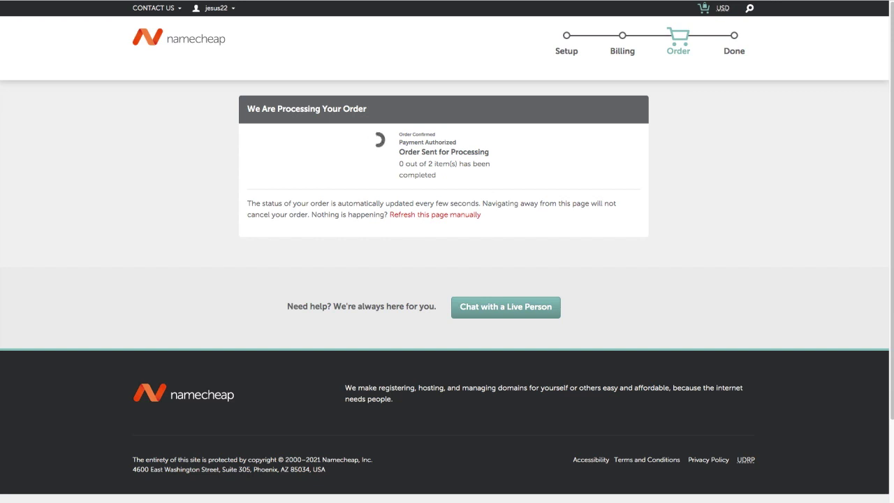
key(Escape)
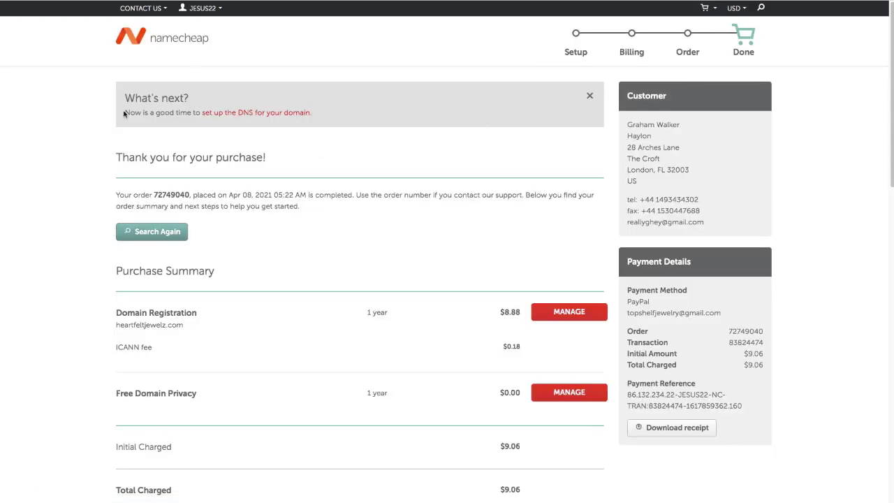
scroll(114, 115, down, 1)
scroll(229, 207, down, 1)
scroll(204, 211, up, 2)
scroll(125, 198, down, 1)
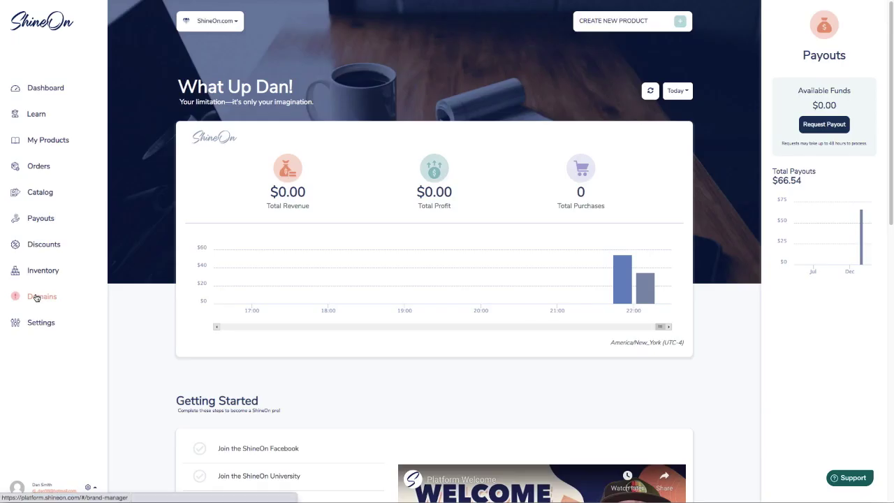
Switch to ShineOn, set up heartfeltjewlez.com as the registered domain and enter Heart as the company name
click(37, 298)
click(711, 130)
click(312, 77)
text(heartfelt)
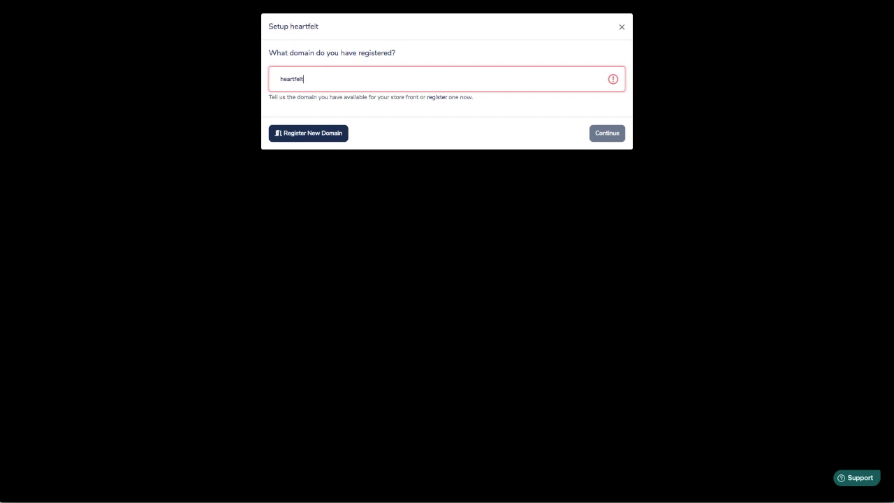
text(jewlez.com)
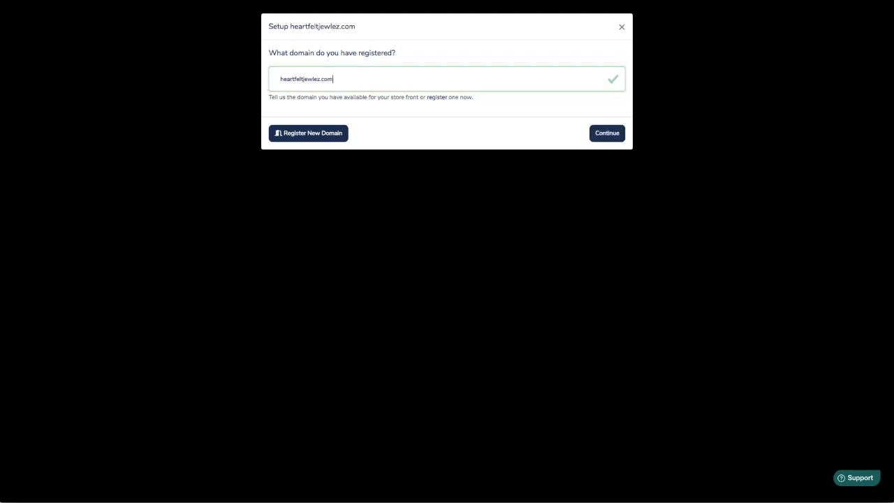
click(602, 137)
click(314, 80)
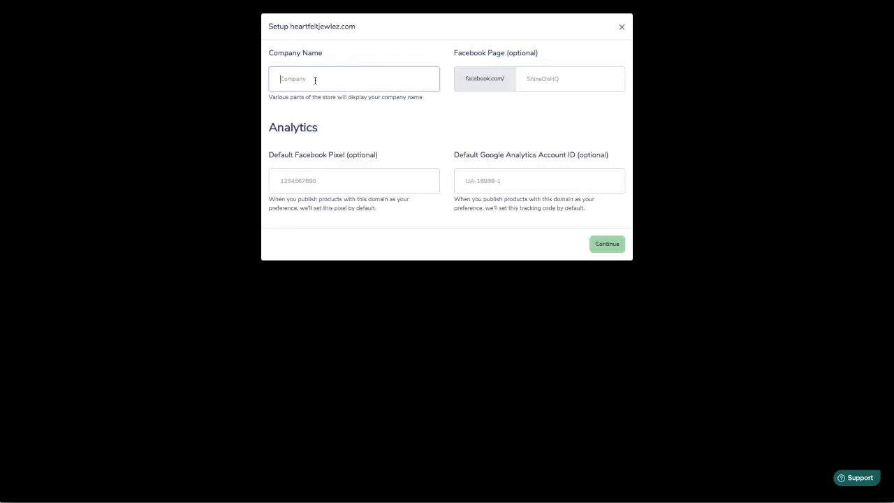
text(Heart)
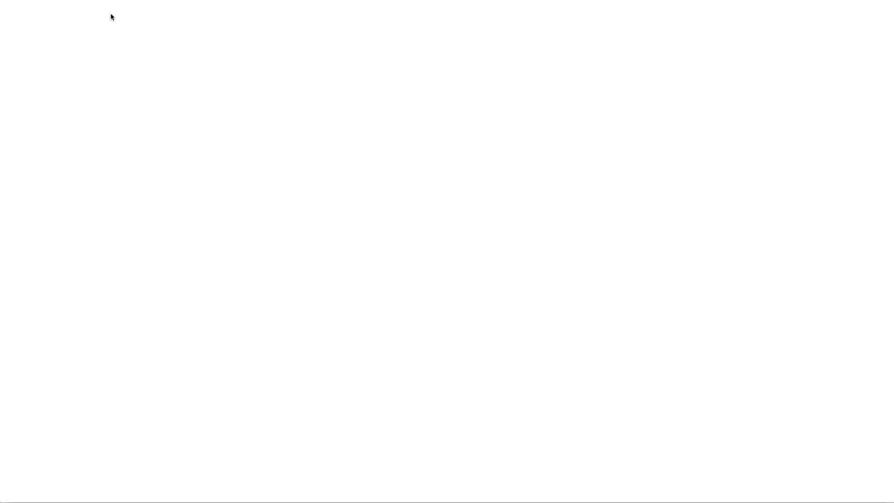
Open the list of all products in the ShineOn account
double_click(40, 141)
click(43, 142)
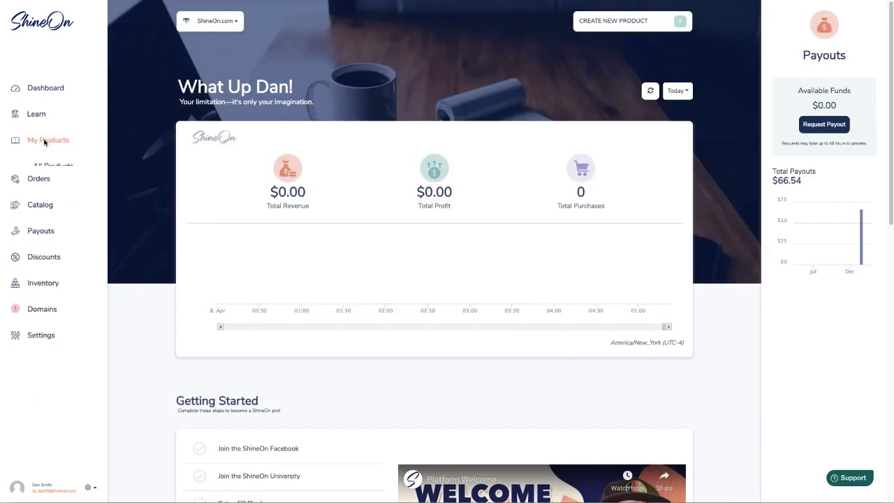
click(45, 167)
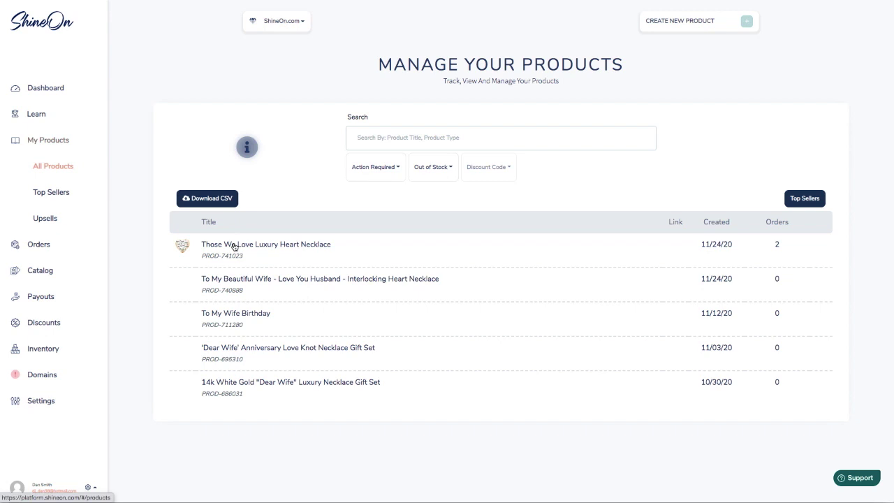
Copy the Facebook pixel ID from the Those We Love Luxury Heart Necklace product and enter it as the default Facebook pixel in the domain setup
click(236, 247)
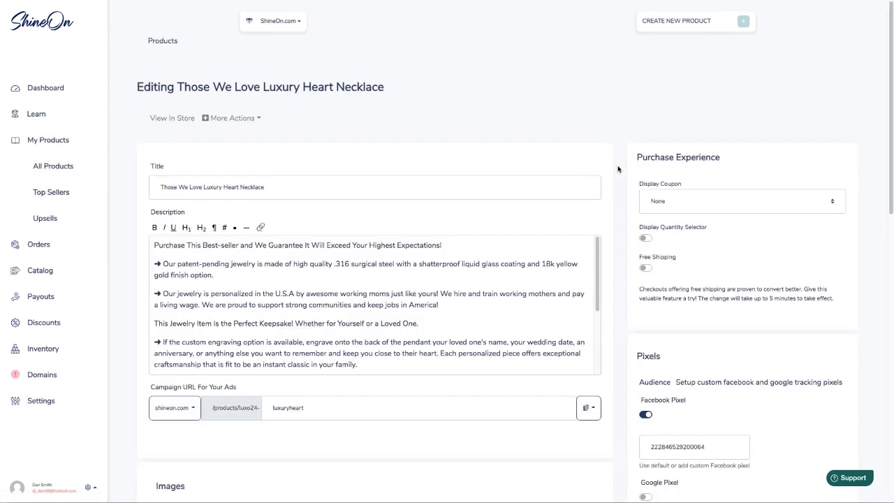
scroll(691, 318, down, 1)
double_click(685, 375)
key(ctrl+c)
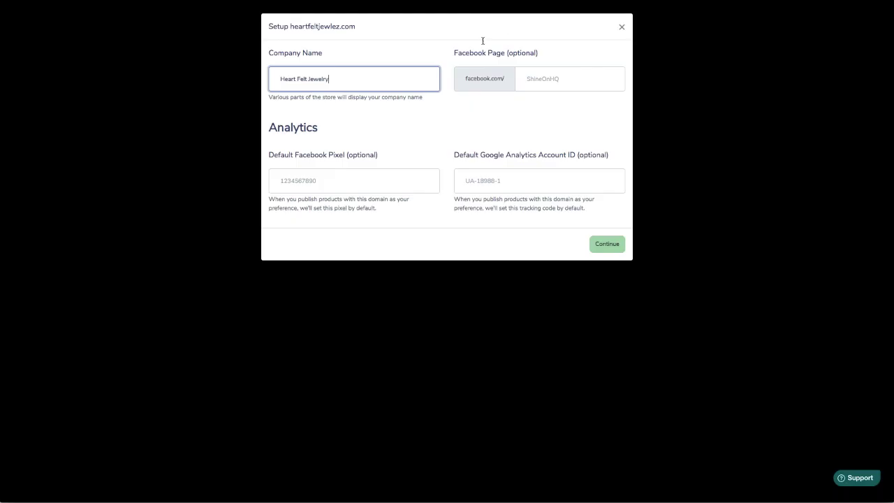
click(327, 177)
key(ctrl+v)
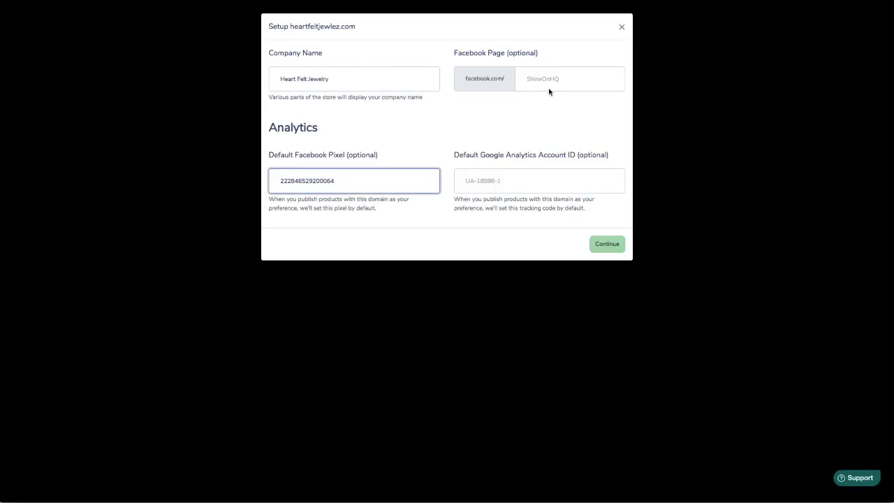
Fill in the Heartfelt-Jewelry Facebook page address and continue to the DNS part of the domain setup
click(531, 79)
key(ctrl+v)
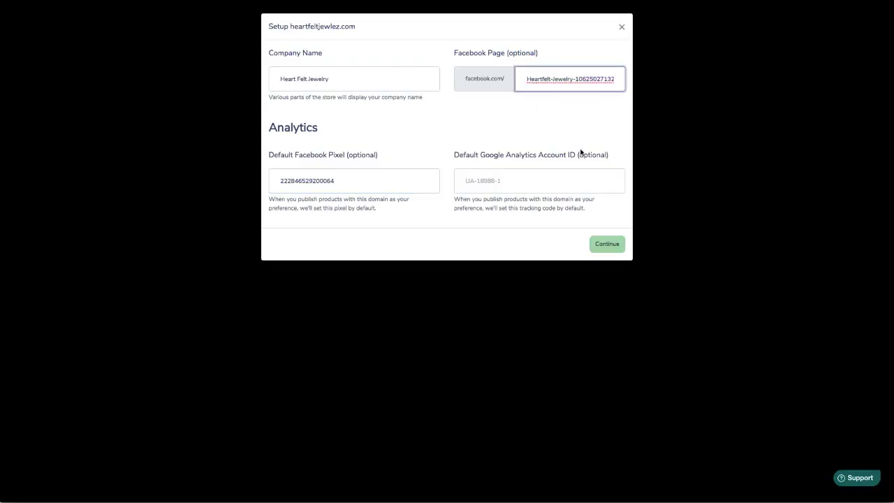
click(604, 245)
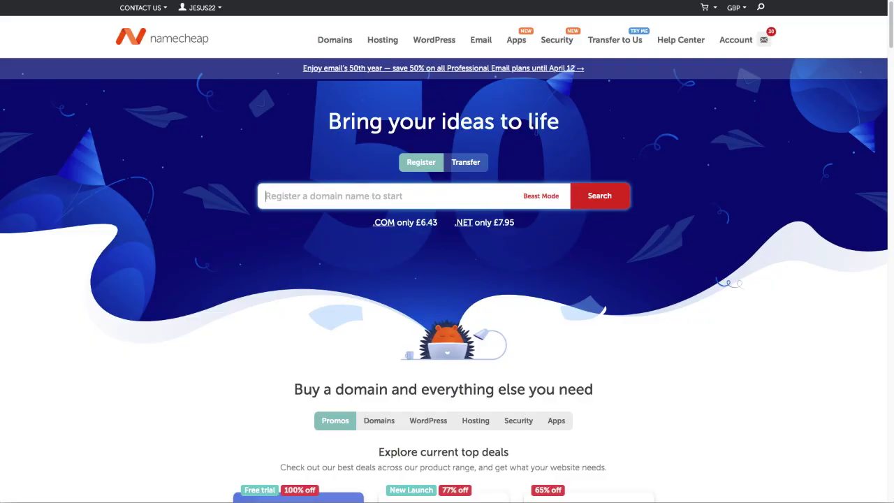
Switch to Namecheap and open the advanced DNS host records of heartfeltjewelz.com
click(195, 7)
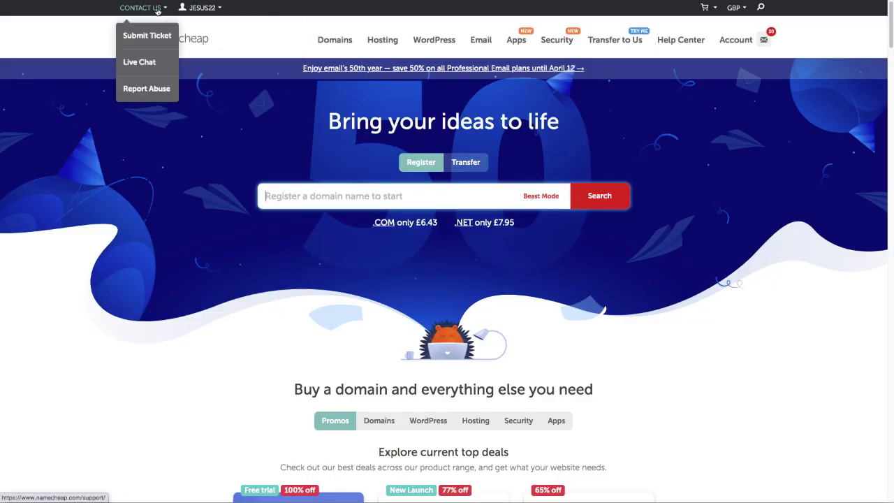
click(206, 107)
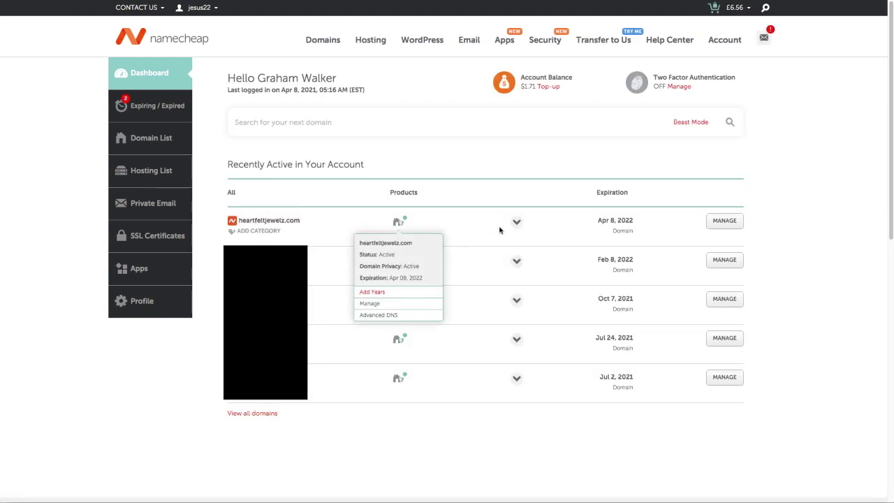
click(724, 220)
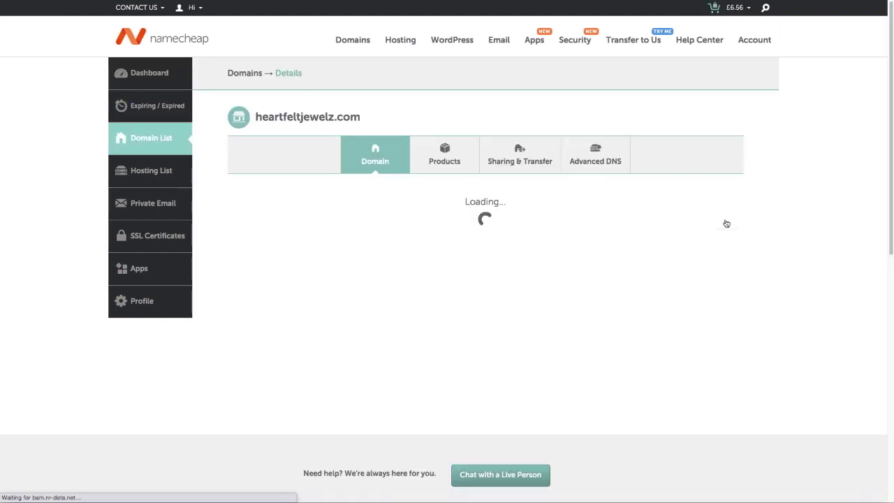
click(592, 154)
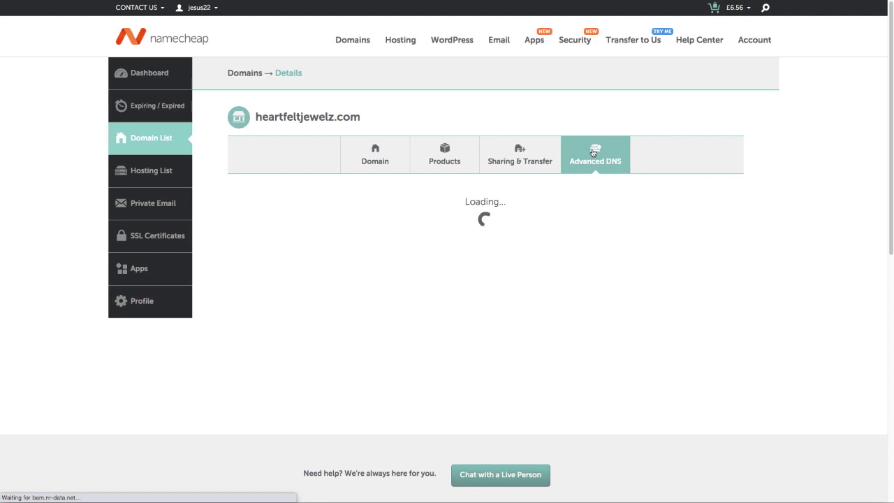
scroll(469, 259, down, 1)
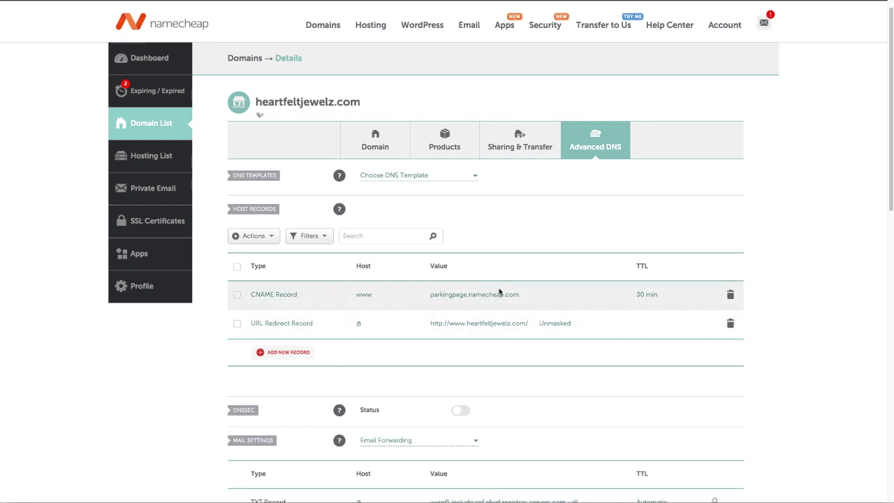
scroll(605, 222, down, 1)
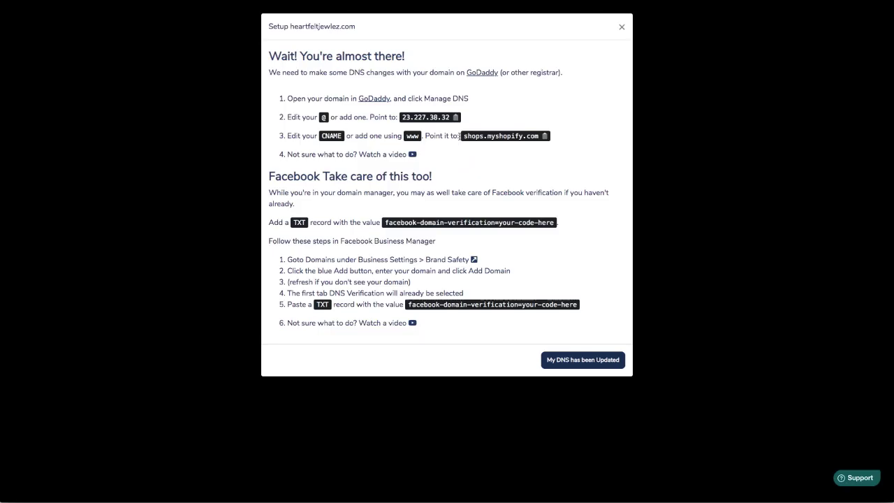
Switch to ShineOn and copy the CNAME target shops.myshopify.com from the DNS instructions
double_click(490, 137)
right_click(489, 132)
click(516, 115)
click(544, 136)
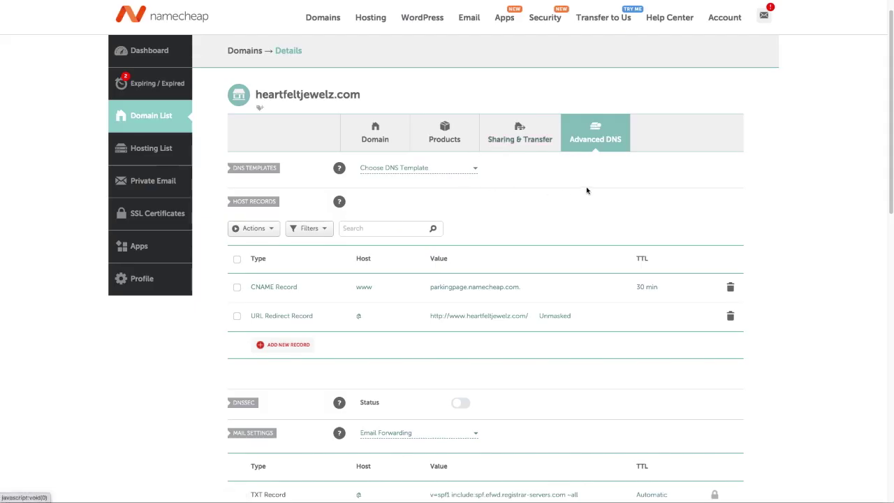
In Namecheap, point the www CNAME record to shops.myshopify.com with an Automatic TTL and save the record
click(481, 317)
click(471, 286)
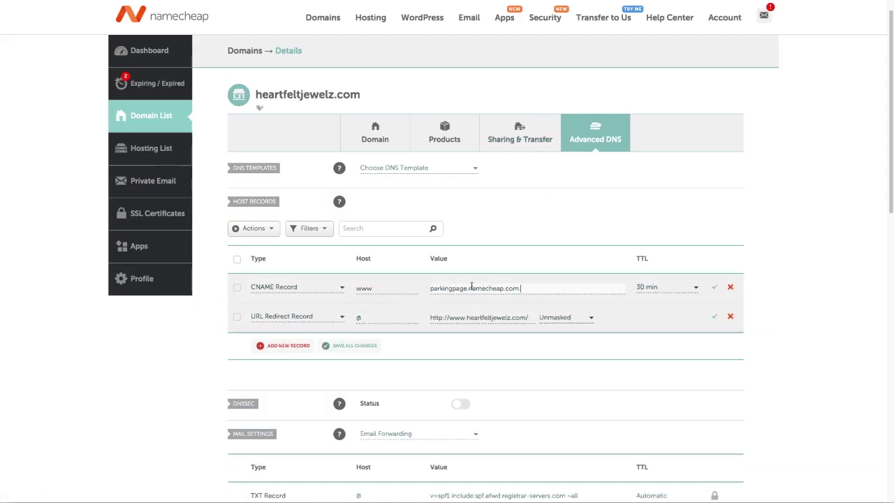
key(ctrl+a)
key(ctrl+v)
click(667, 286)
click(674, 296)
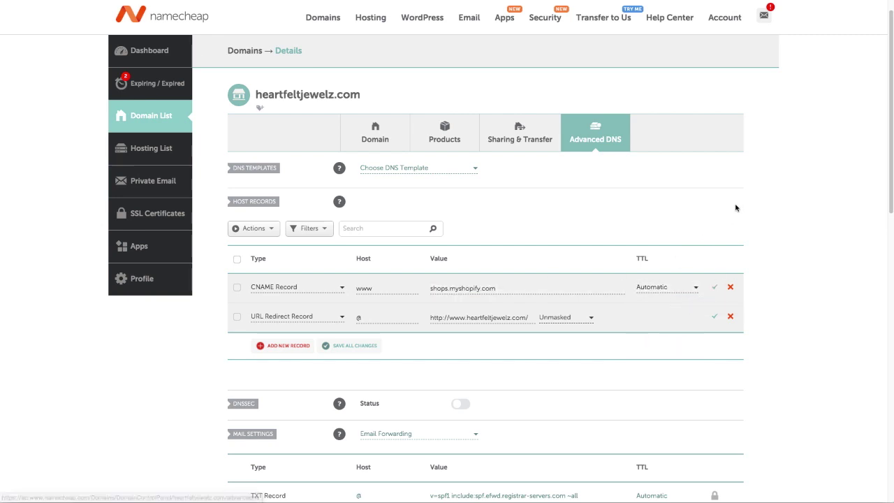
click(713, 286)
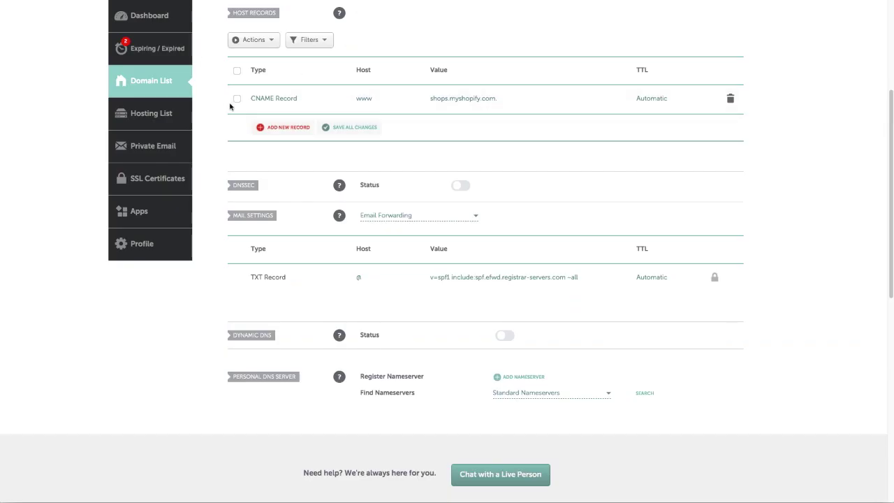
Add an A record with host @ pointing to 23.227.38.32
click(273, 129)
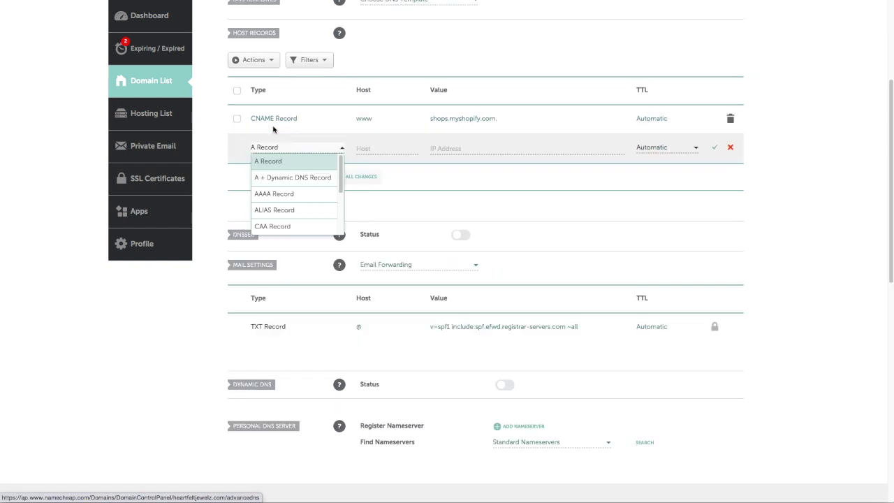
click(270, 162)
click(378, 148)
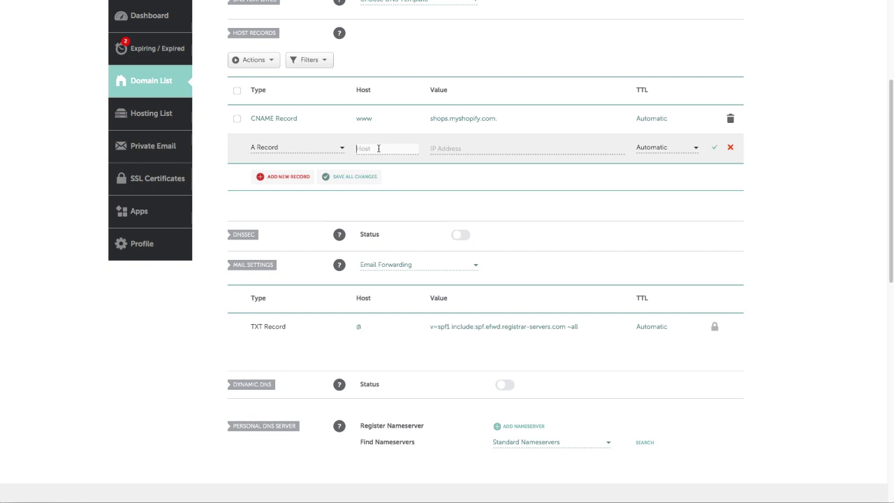
text(@)
click(458, 147)
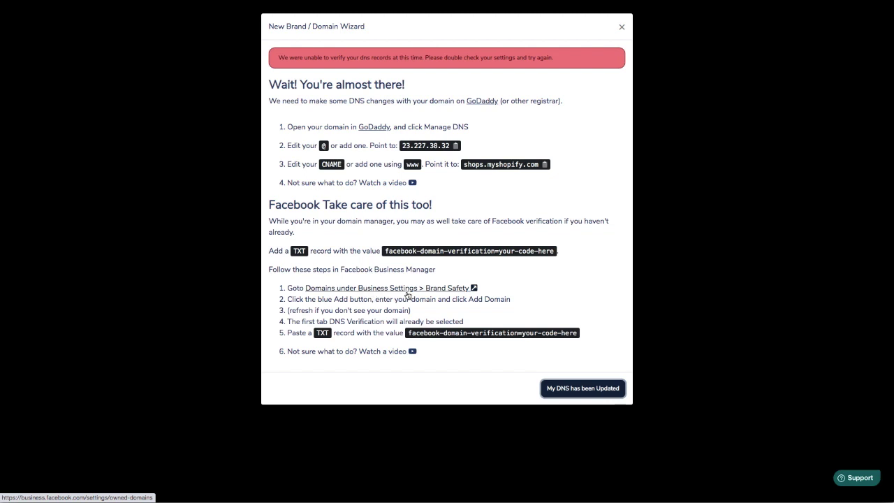
From ShineOn's DNS instructions, open the domains in Facebook Business Settings and add heartfeltjewelz.com to the business
click(362, 292)
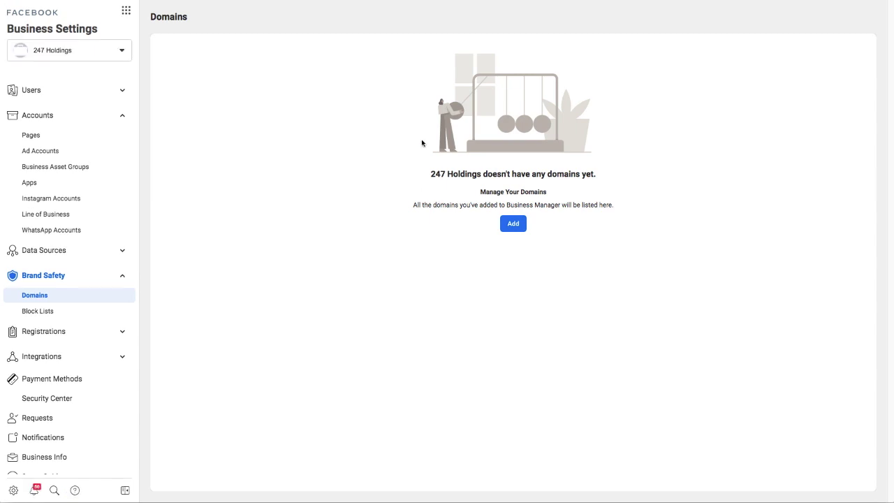
click(513, 224)
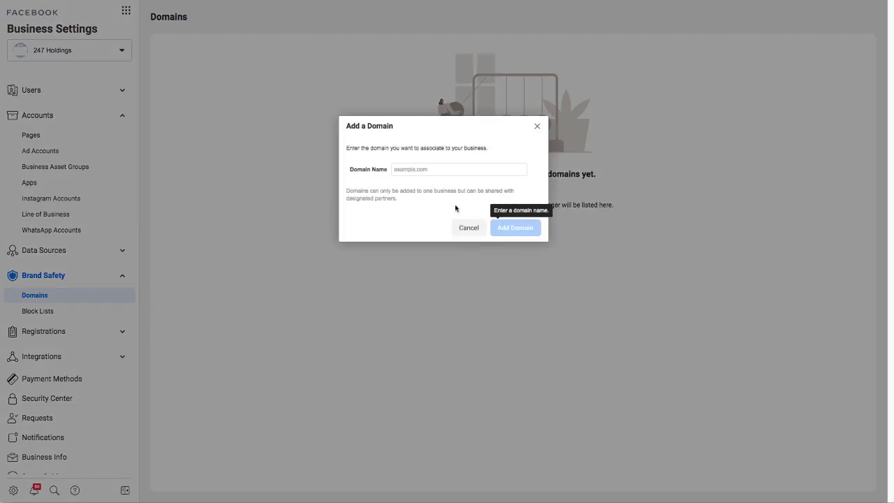
text(nearfle)
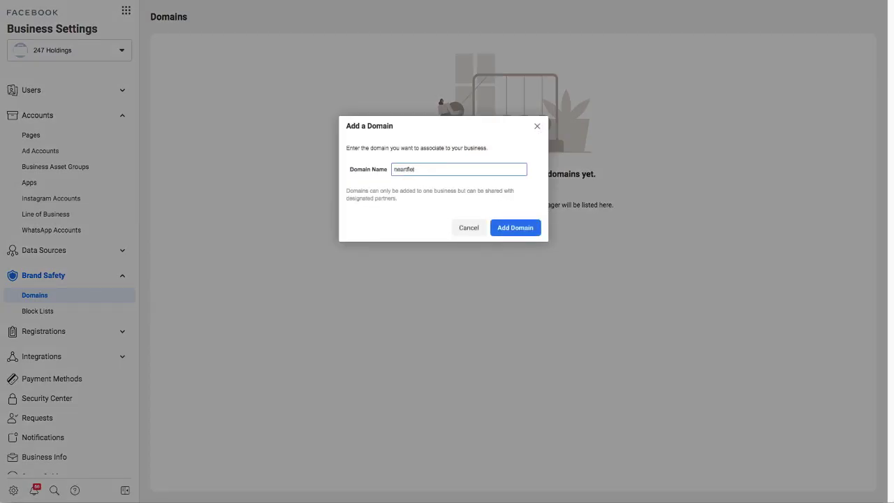
text(tfeltjewelz)
click(514, 228)
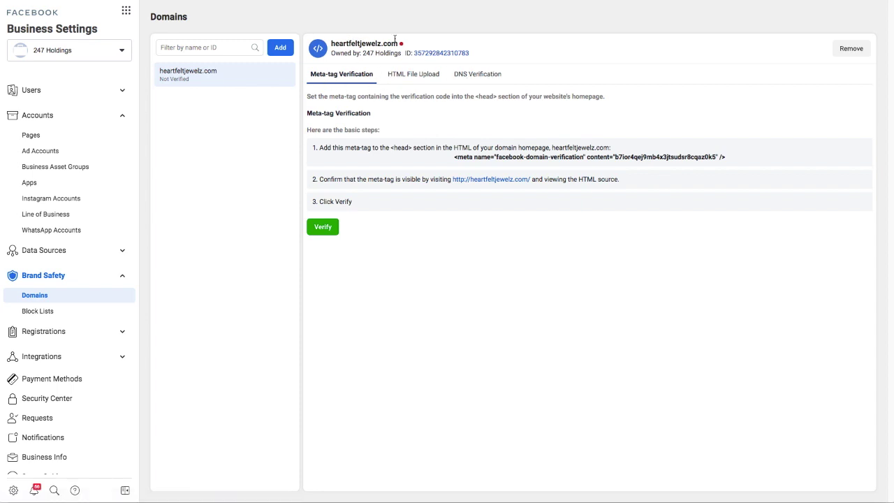
Copy the full TXT record value for DNS verification of heartfeltjewelz.com
click(482, 74)
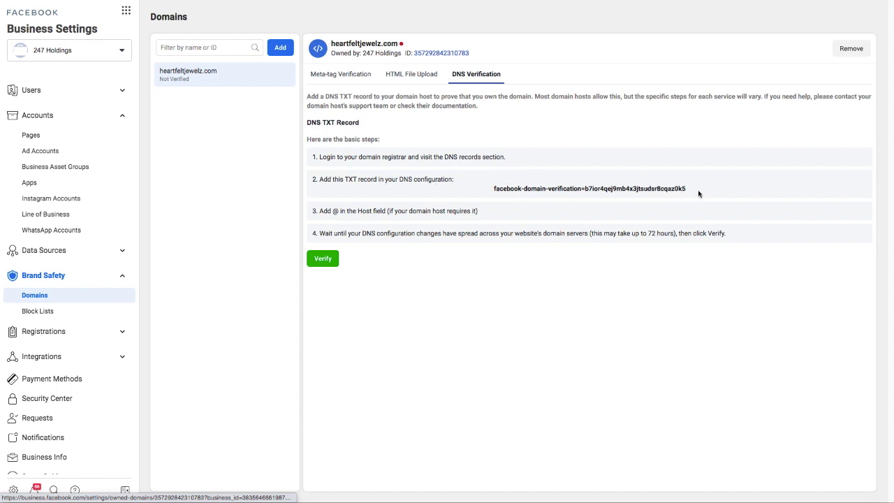
drag(689, 190, 495, 190)
key(ctrl+c)
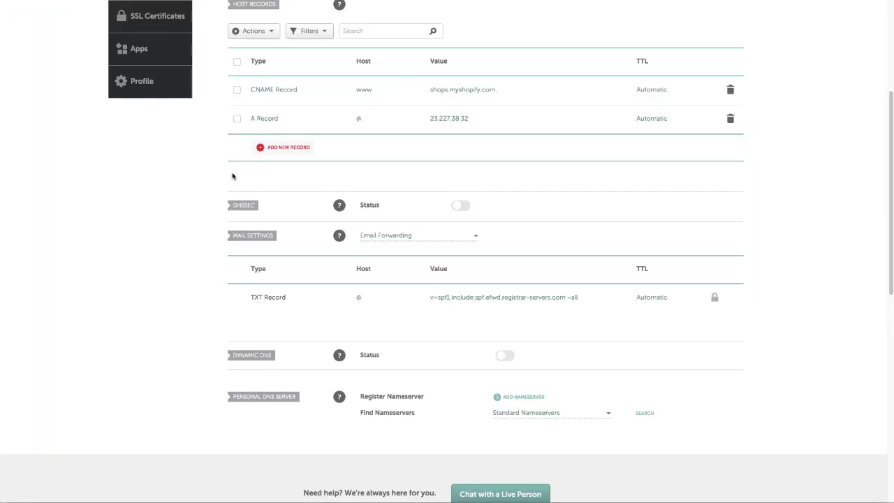
In Namecheap, add and save a TXT record with host @, the copied Facebook domain verification code as value and an Automatic TTL
click(280, 148)
click(279, 147)
drag(343, 165, 345, 215)
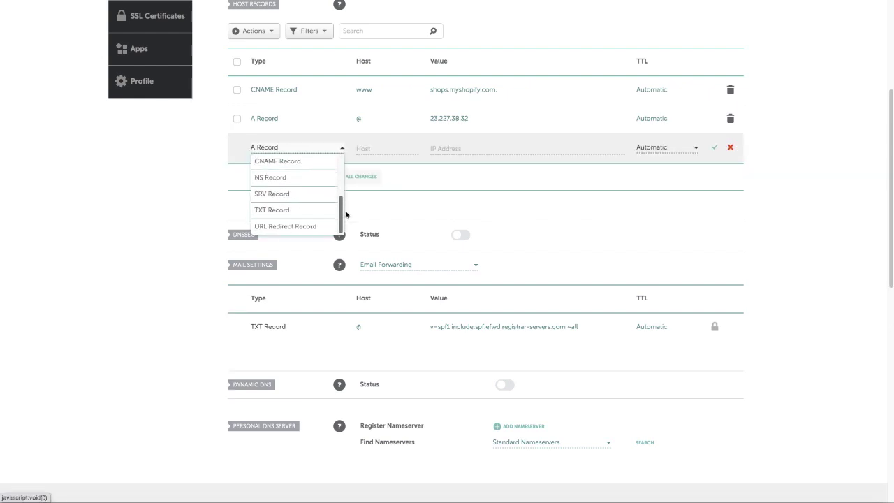
click(281, 210)
click(392, 148)
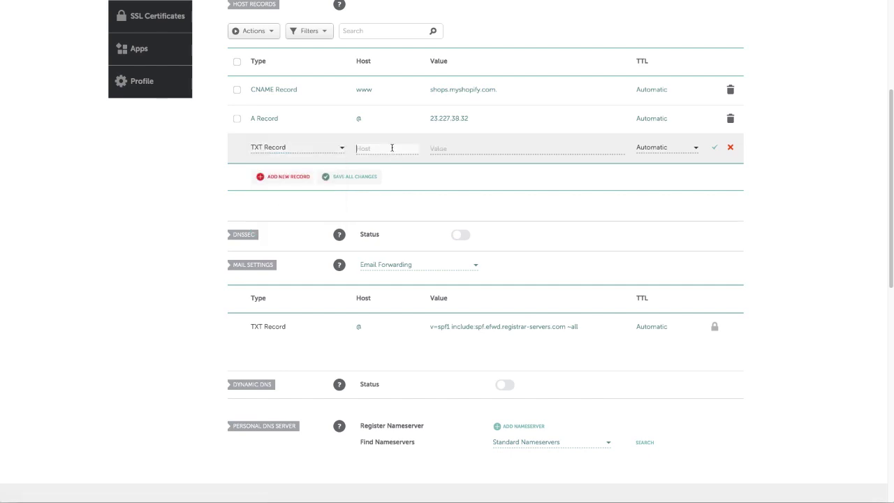
click(453, 148)
key(ctrl+v)
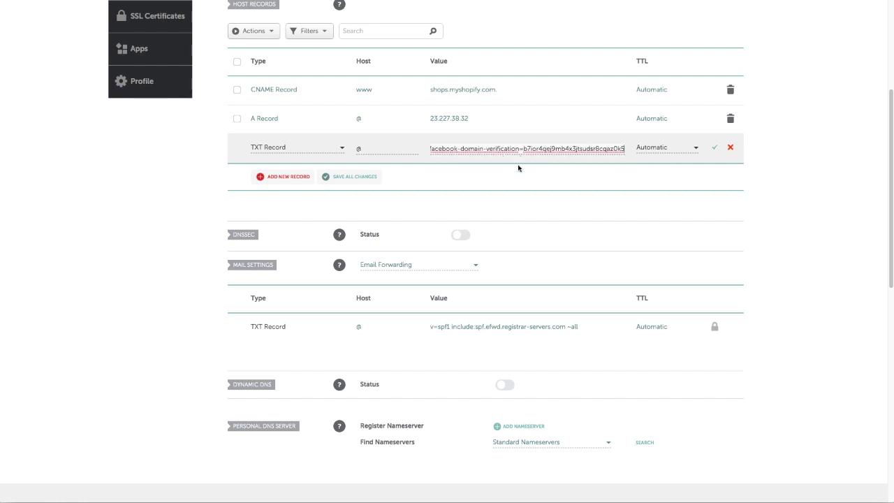
click(510, 179)
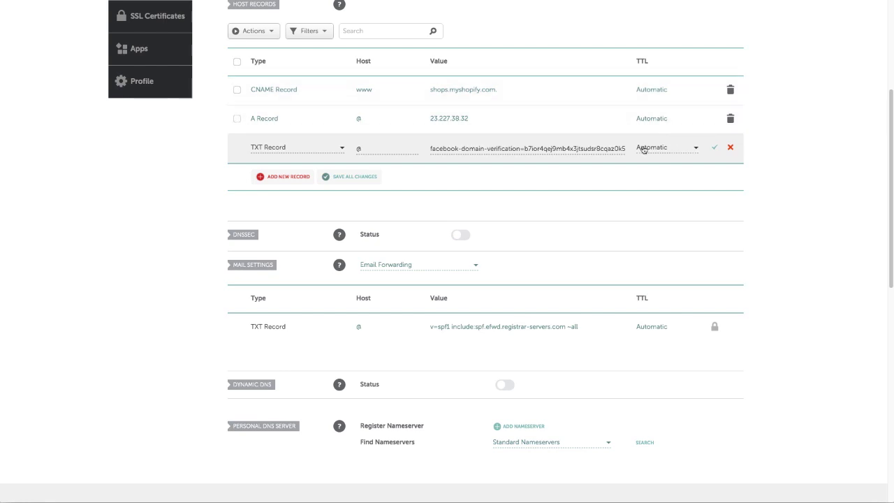
click(715, 151)
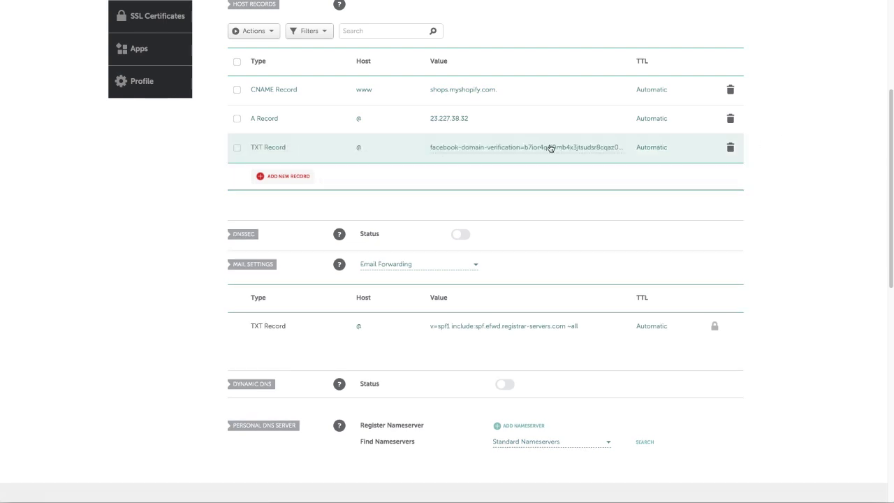
Switch to Facebook Business Settings, verify heartfeltjewelz.com through DNS and close the confirmation
key(ctrl+Tab)
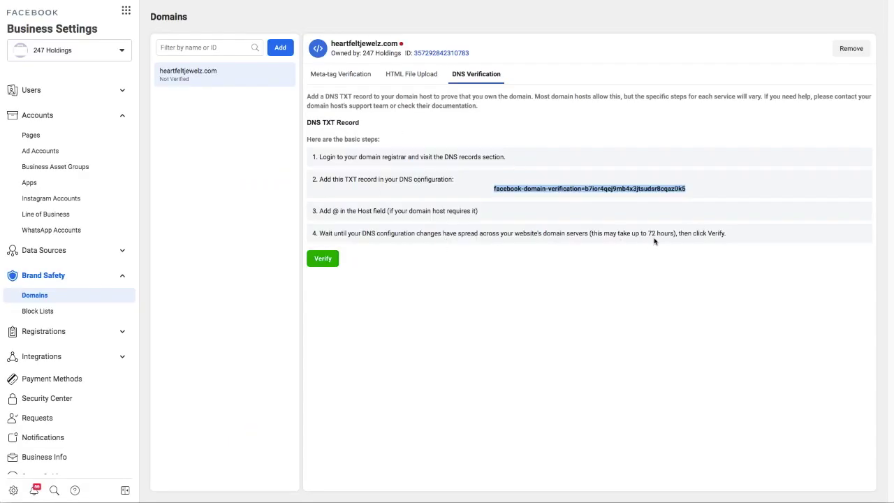
click(320, 262)
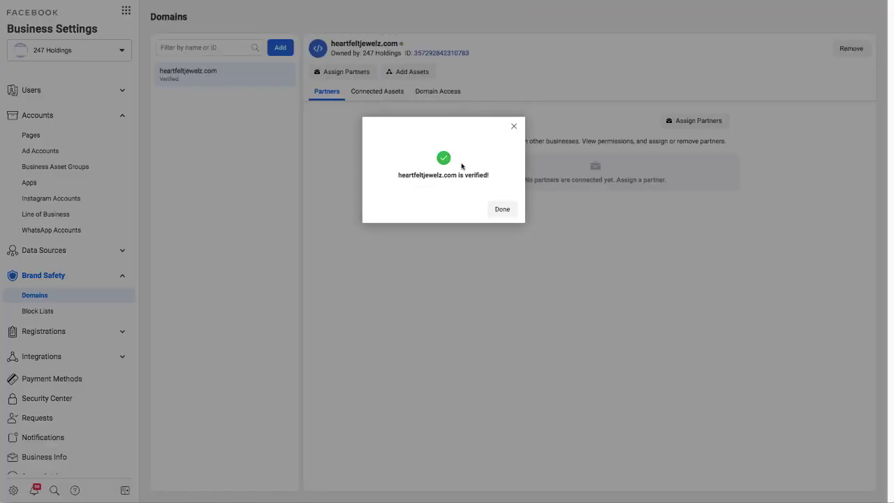
click(500, 209)
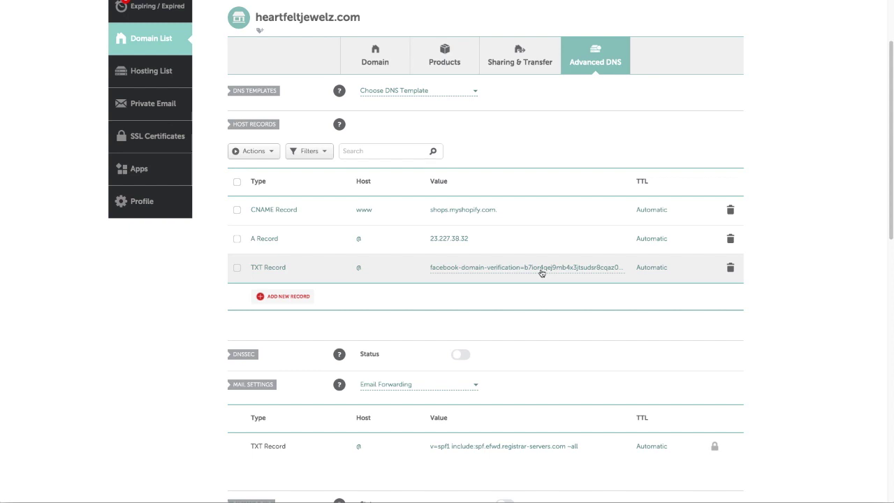
Return to ShineOn, confirm that the DNS has been updated and finish the heartfeltjewelz.com setup
click(411, 1)
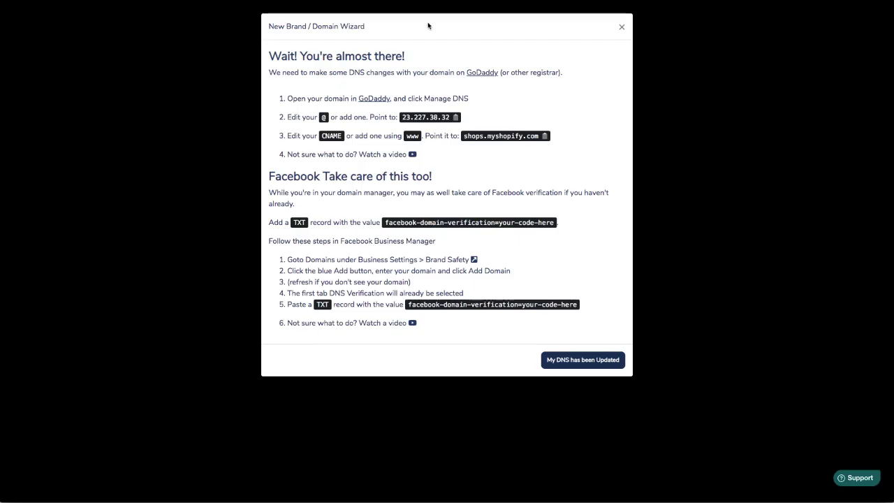
click(580, 360)
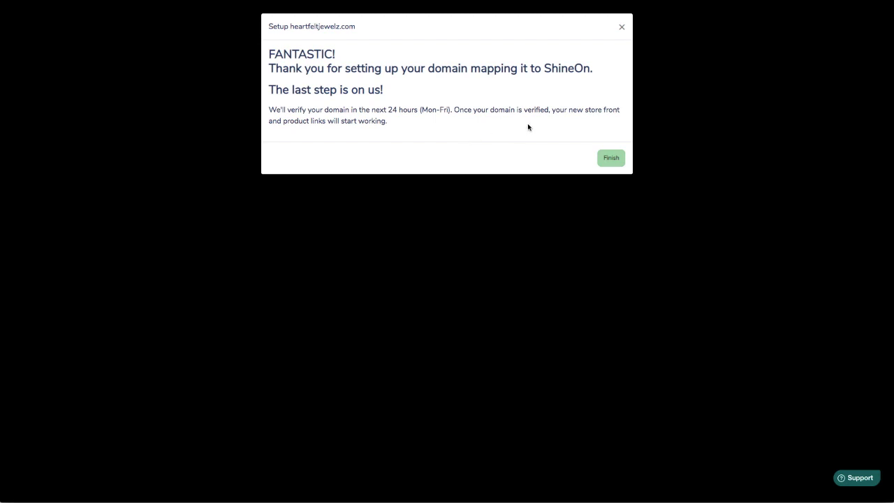
click(611, 159)
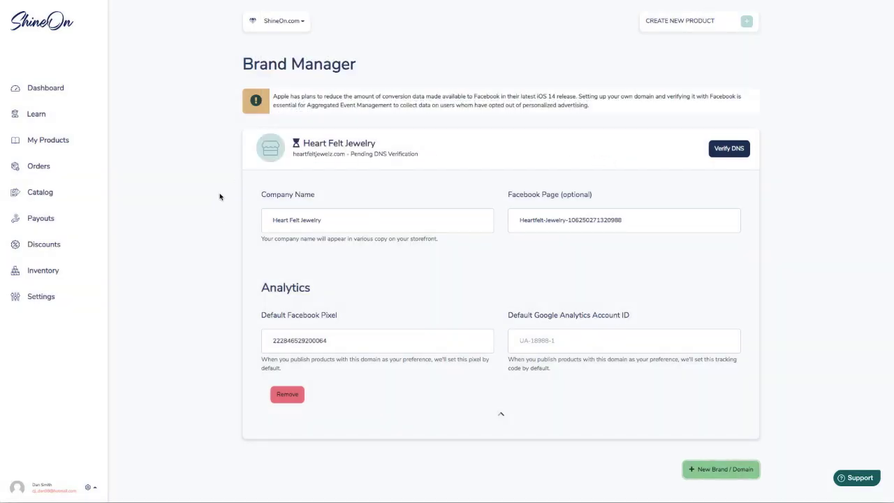
Go to the ShineOn dashboard and check which domains are available in the store selector
click(46, 88)
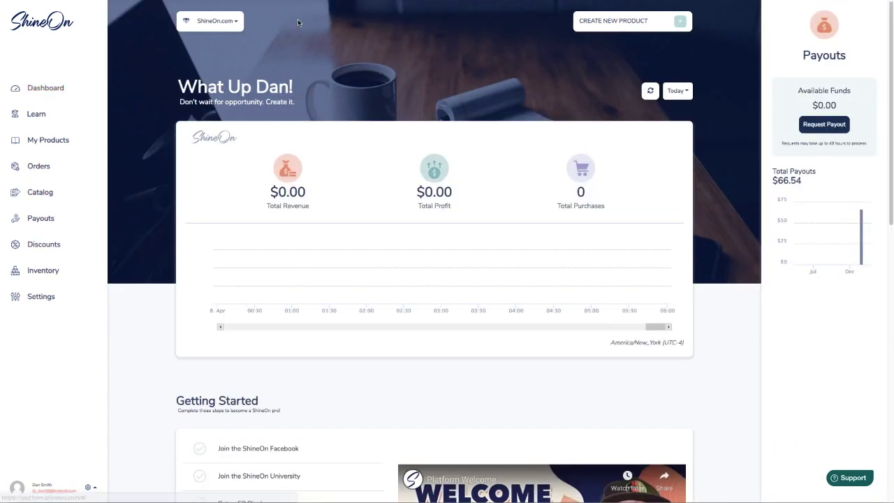
click(232, 23)
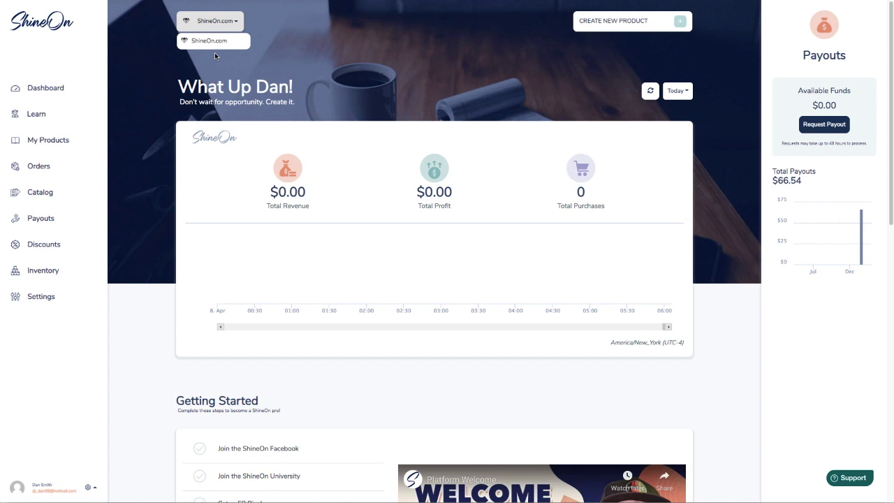
click(89, 362)
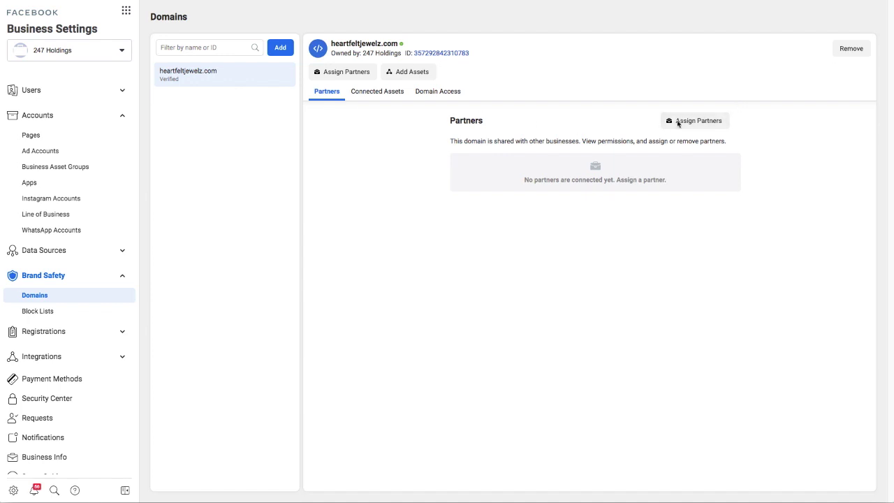
In Facebook Business Settings, view and dismiss the partner-sharing form for heartfeltjewelz.com, and add the Heartfelt Jewelry page to the domain as an asset
click(703, 122)
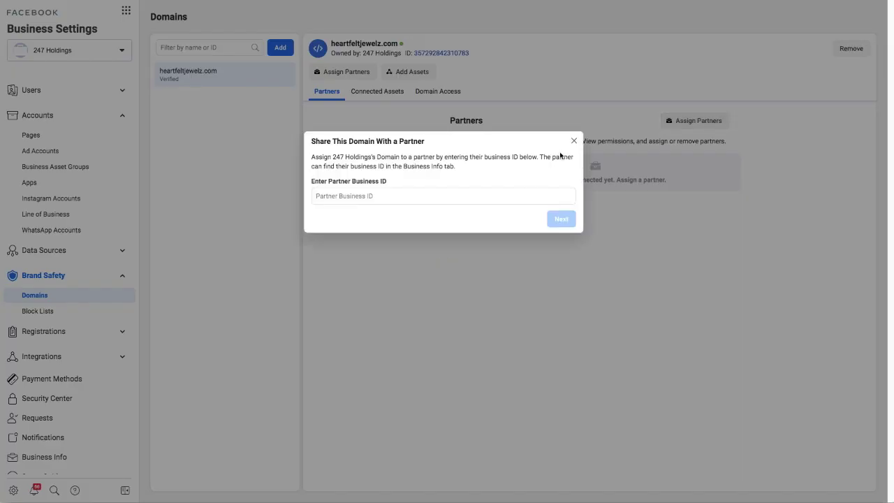
click(574, 141)
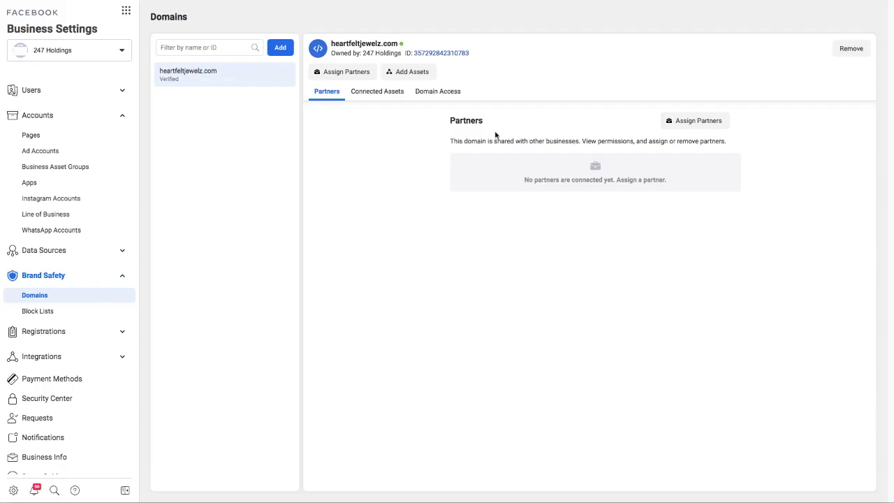
click(410, 74)
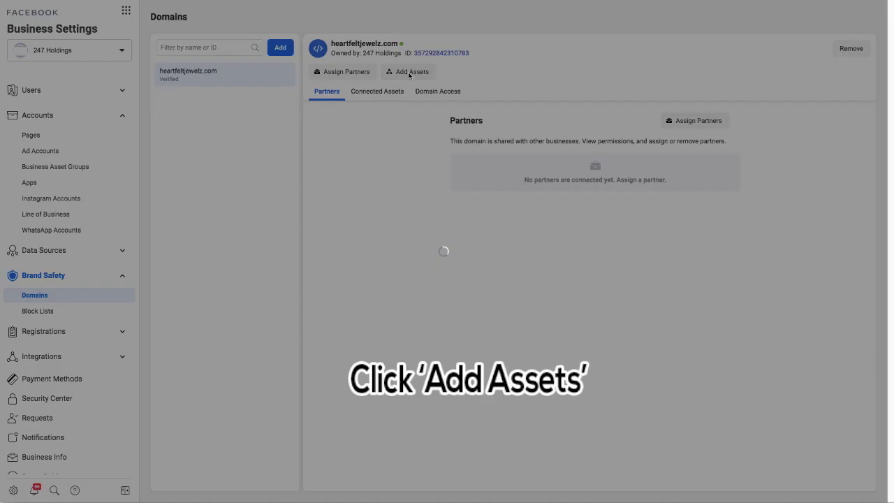
click(584, 173)
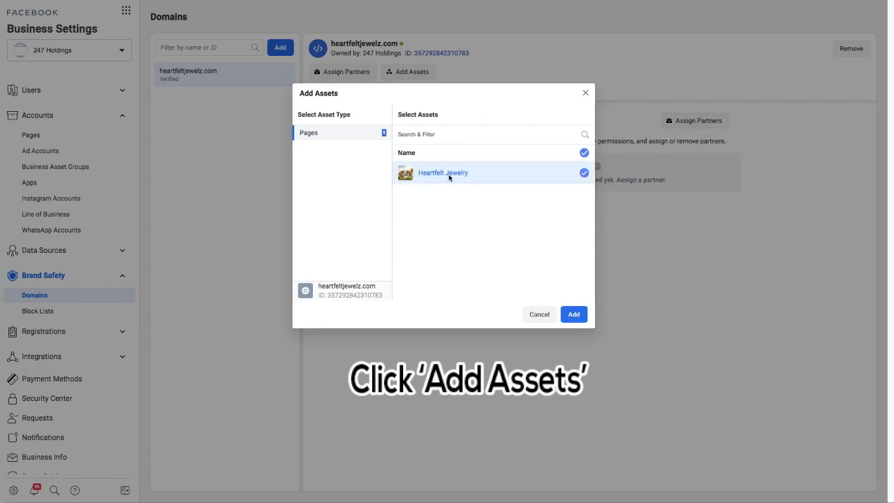
click(573, 314)
click(526, 209)
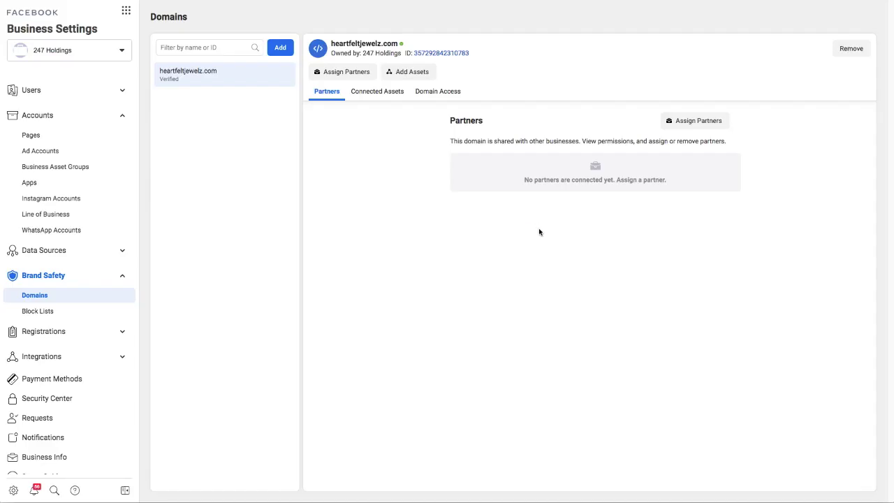